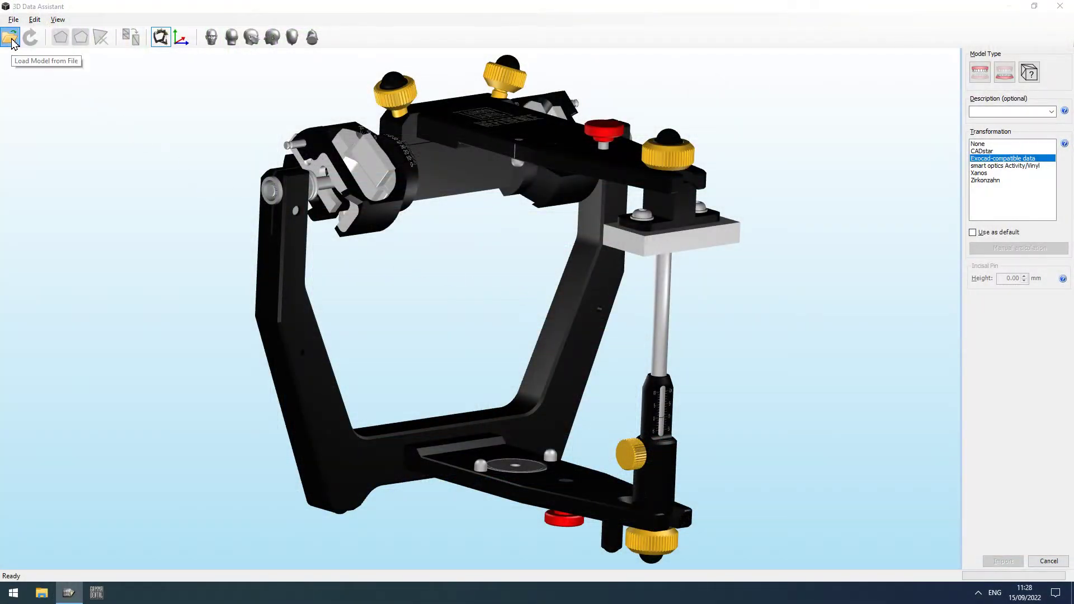
pyautogui.click(9, 37)
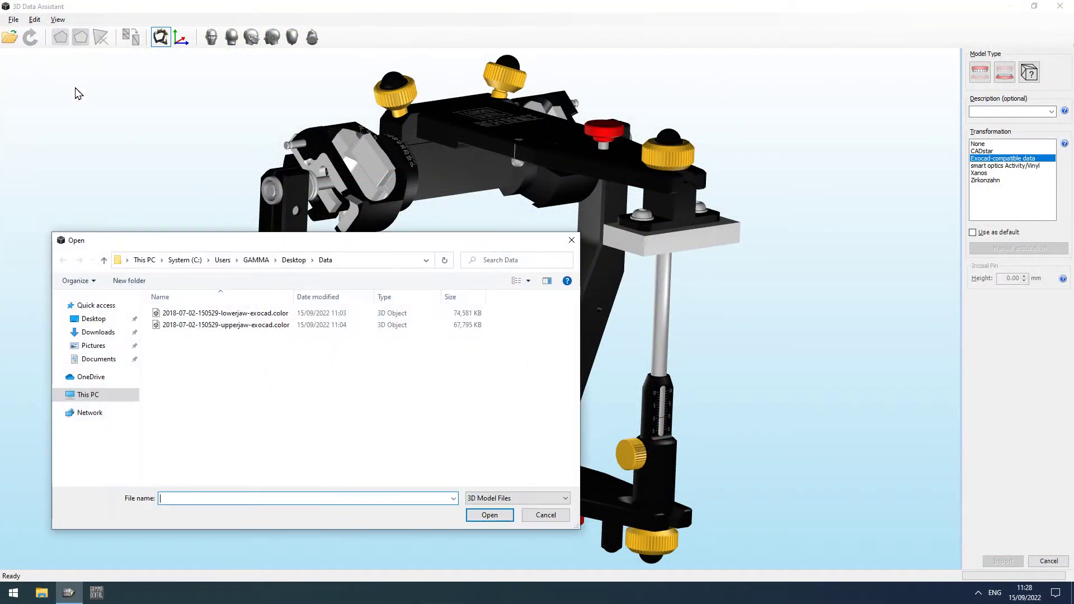
pyautogui.doubleClick(263, 324)
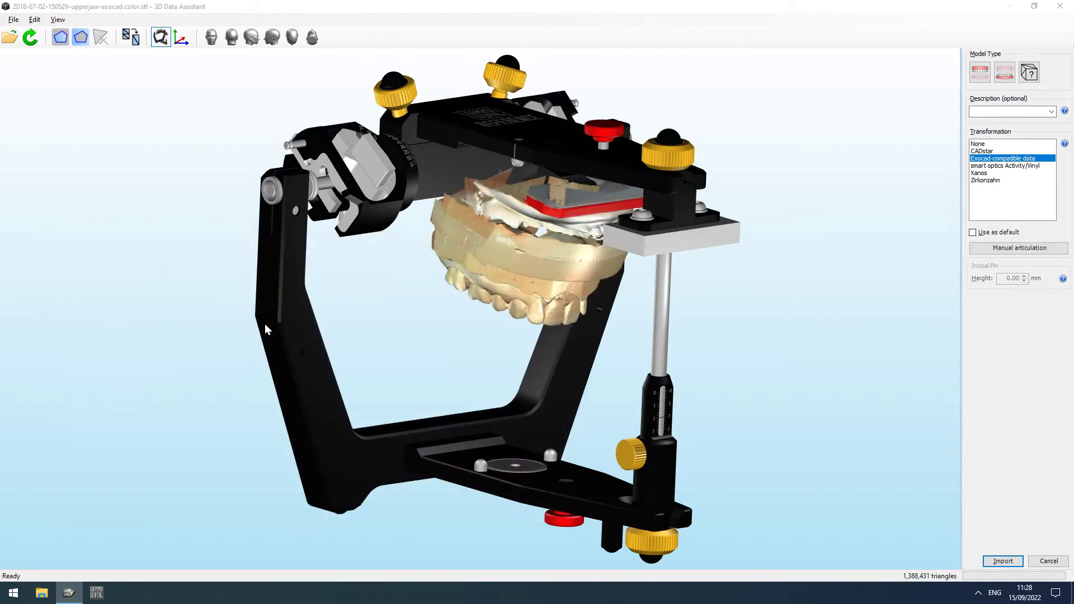
pyautogui.click(982, 77)
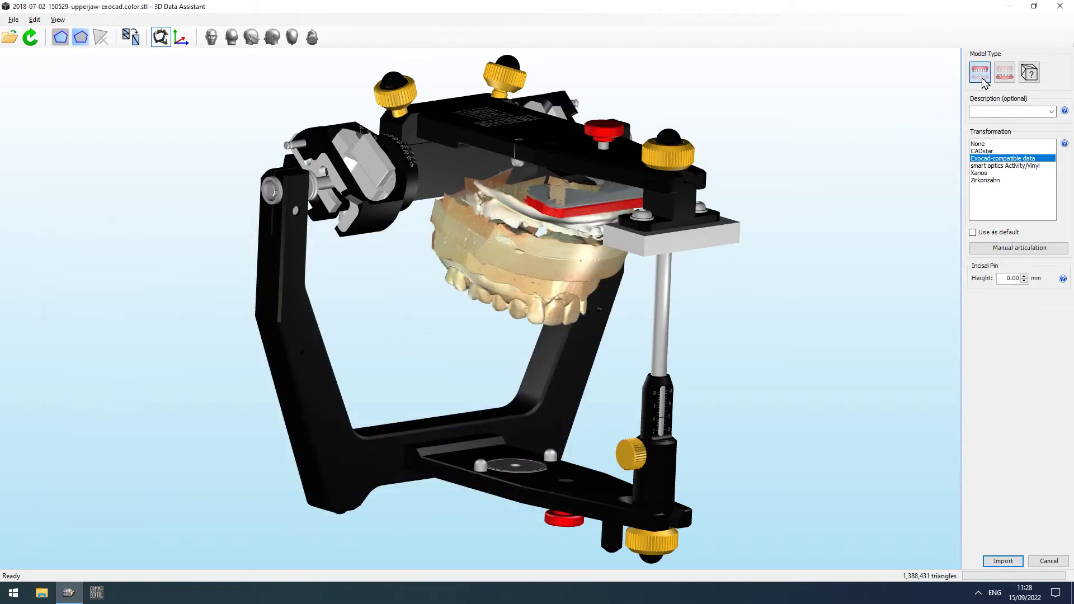
pyautogui.click(1002, 560)
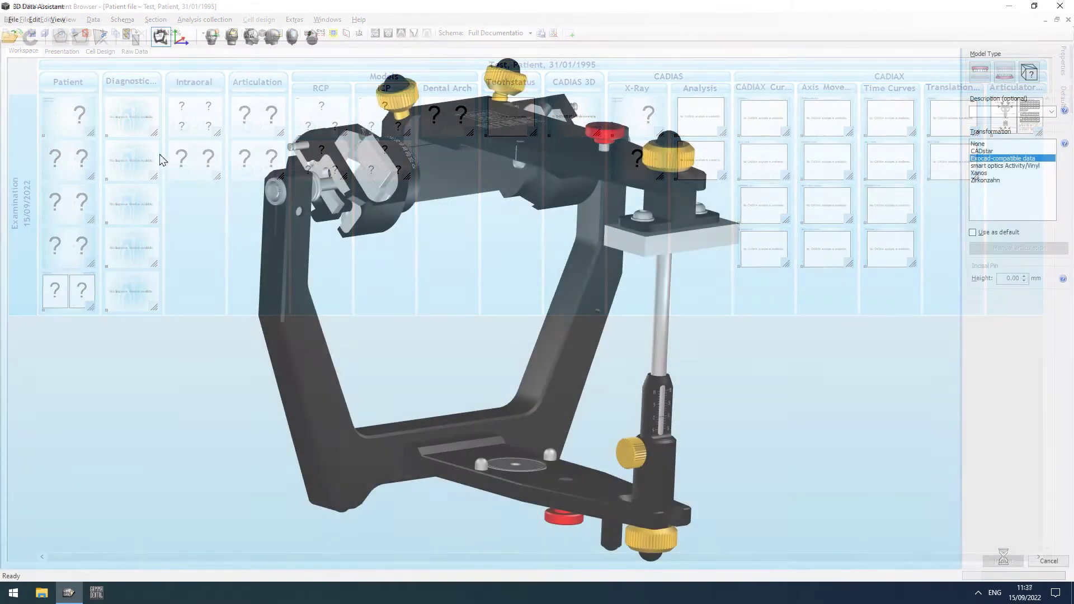
pyautogui.click(9, 37)
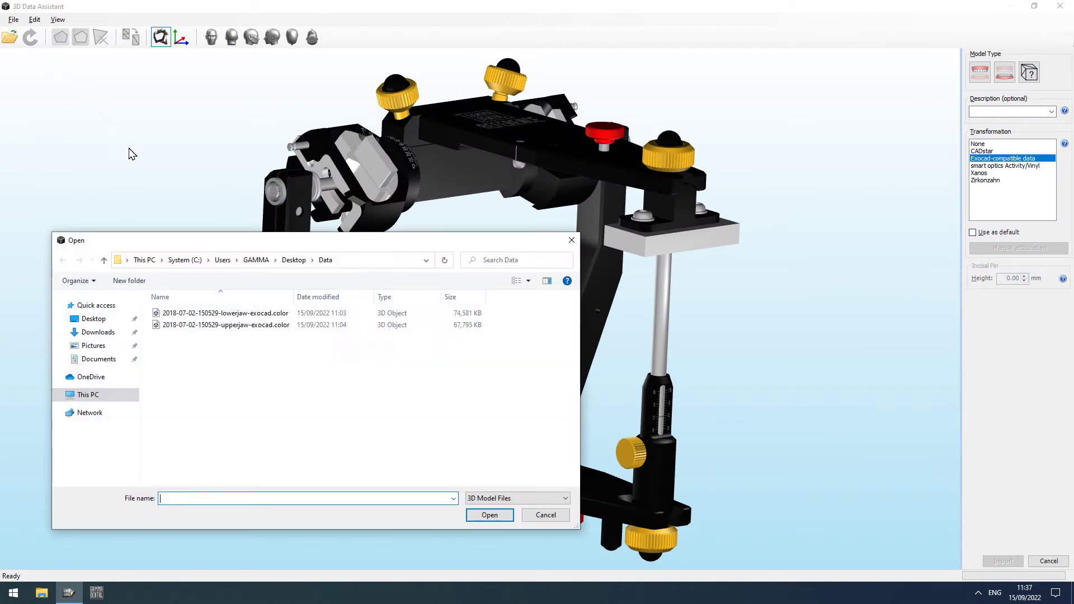
pyautogui.doubleClick(223, 314)
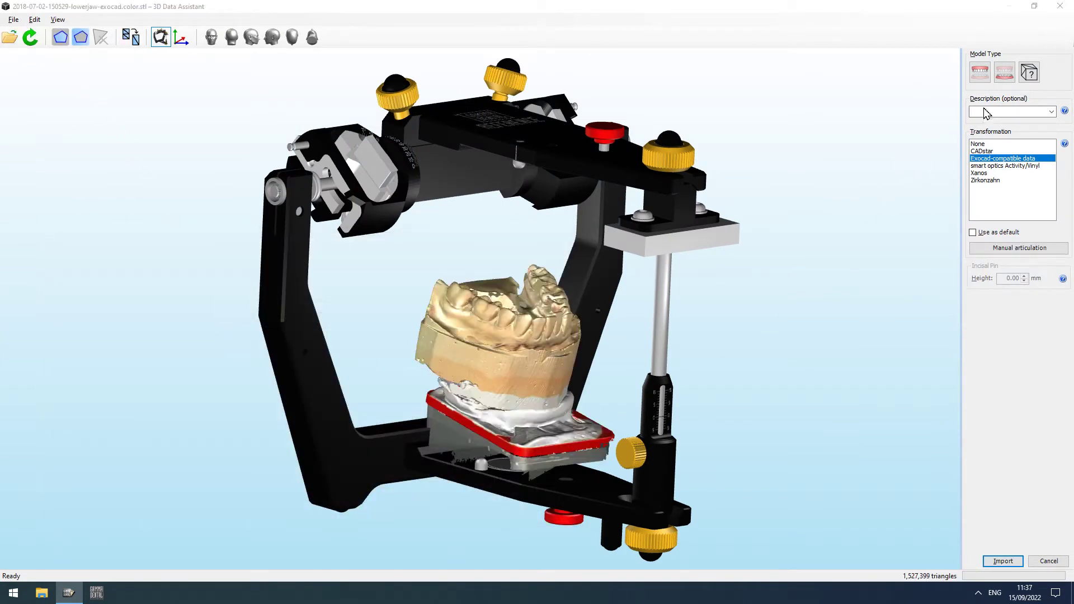
pyautogui.click(1005, 76)
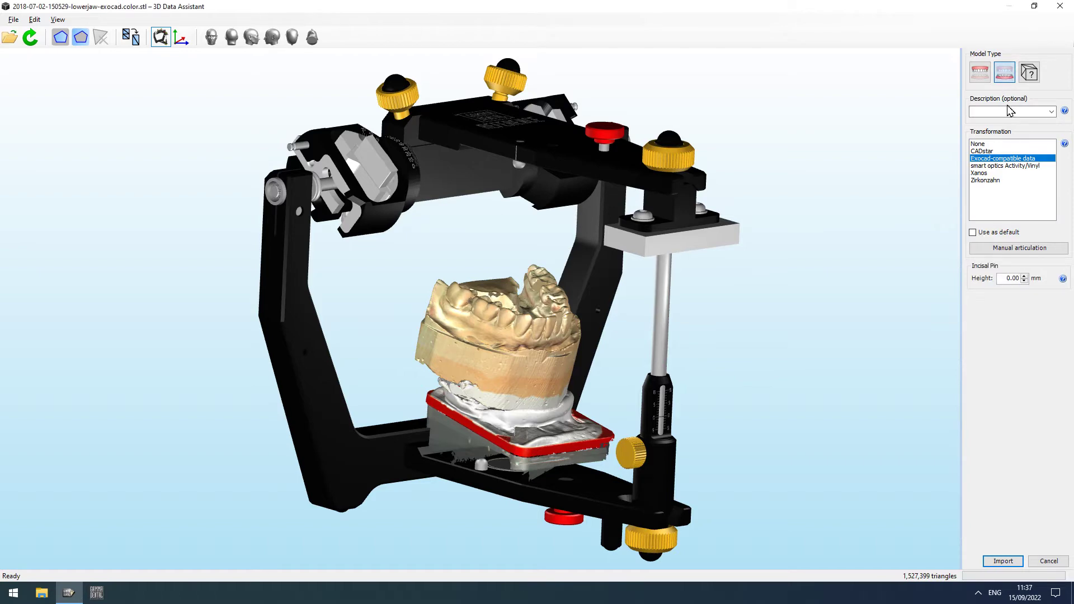
pyautogui.click(1002, 561)
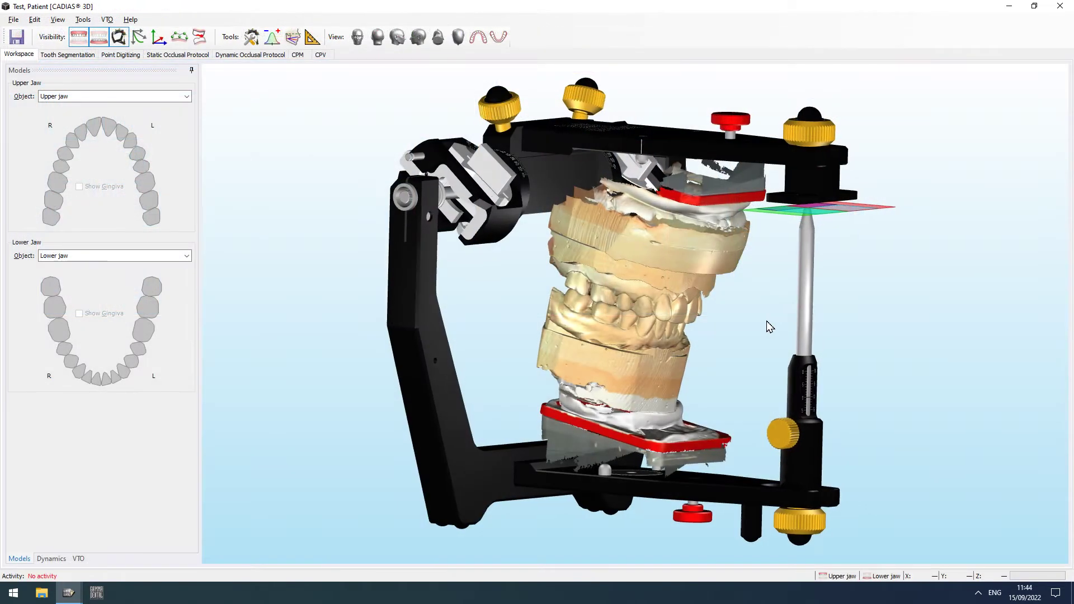
# - Set the right sagittal condylar guidance insert to blue and replay the articulator's protrusion movement
pyautogui.moveTo(767, 324); pyautogui.dragTo(945, 314)
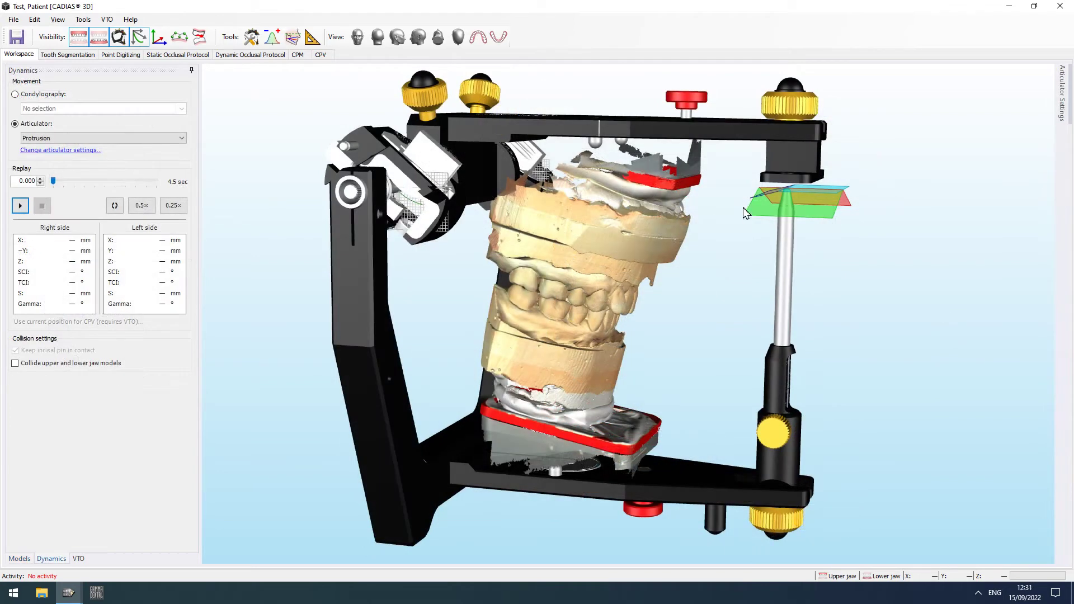
pyautogui.click(1062, 93)
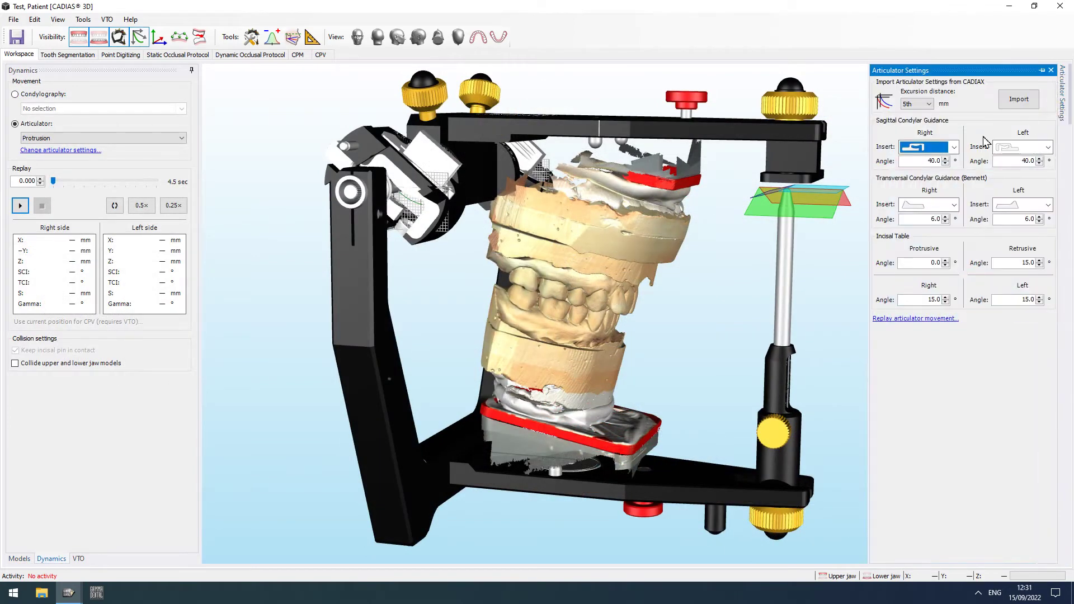
pyautogui.click(954, 147)
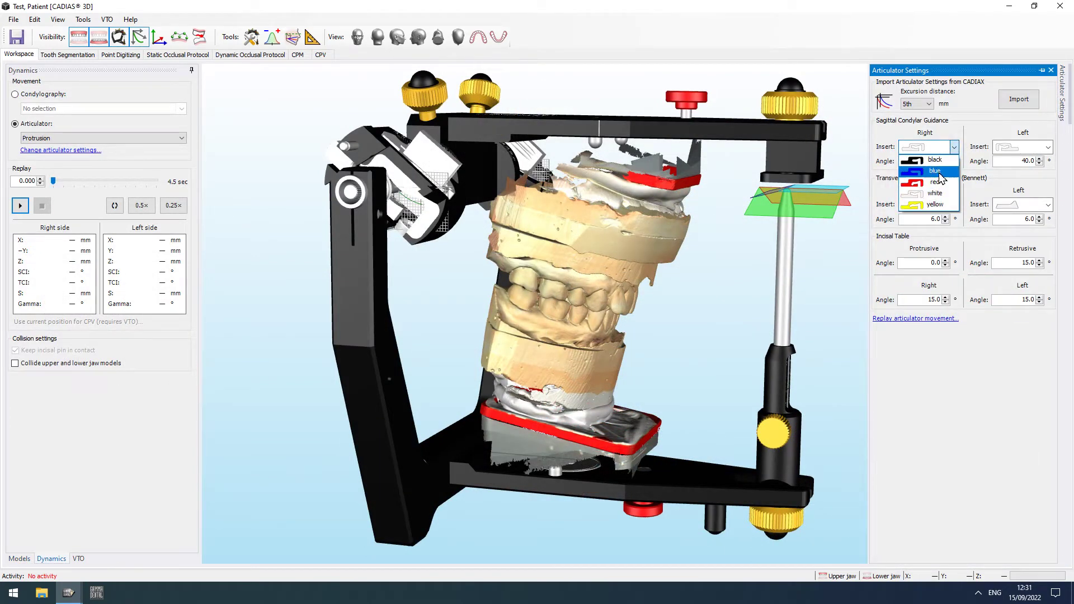
pyautogui.click(941, 174)
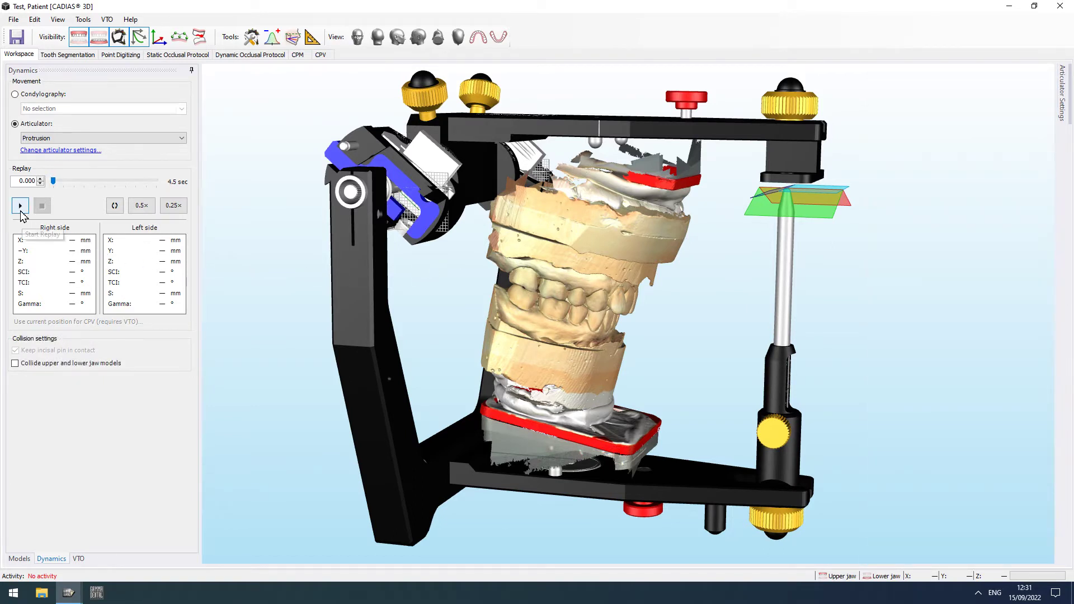
pyautogui.click(21, 211)
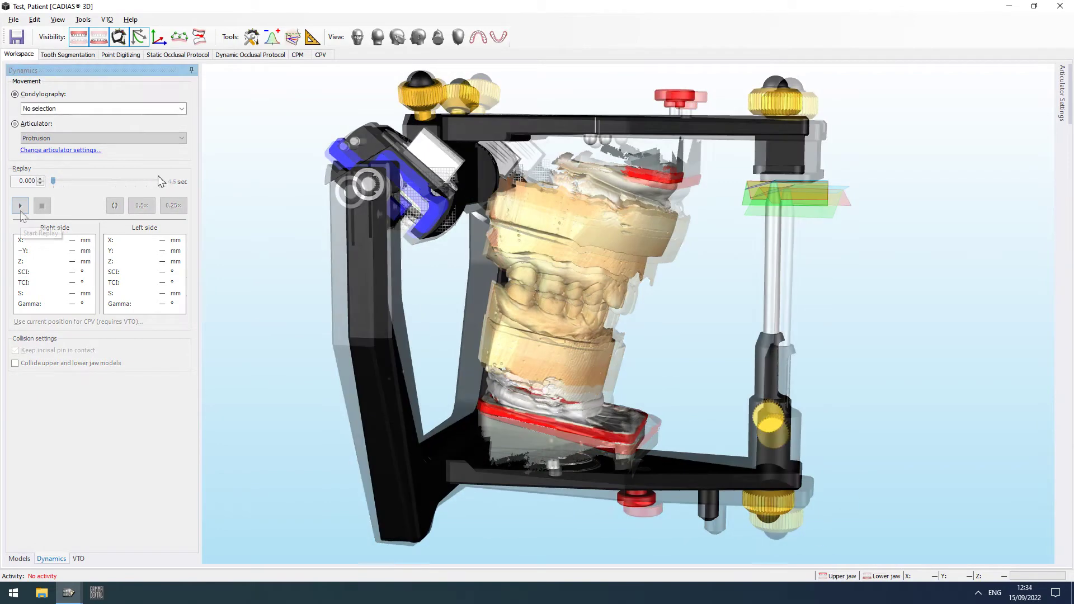
# - Choose the condylography recording Protrusion/Retrusion 1, hide the articulator and replay the recorded movement on the jaw models
pyautogui.click(71, 109)
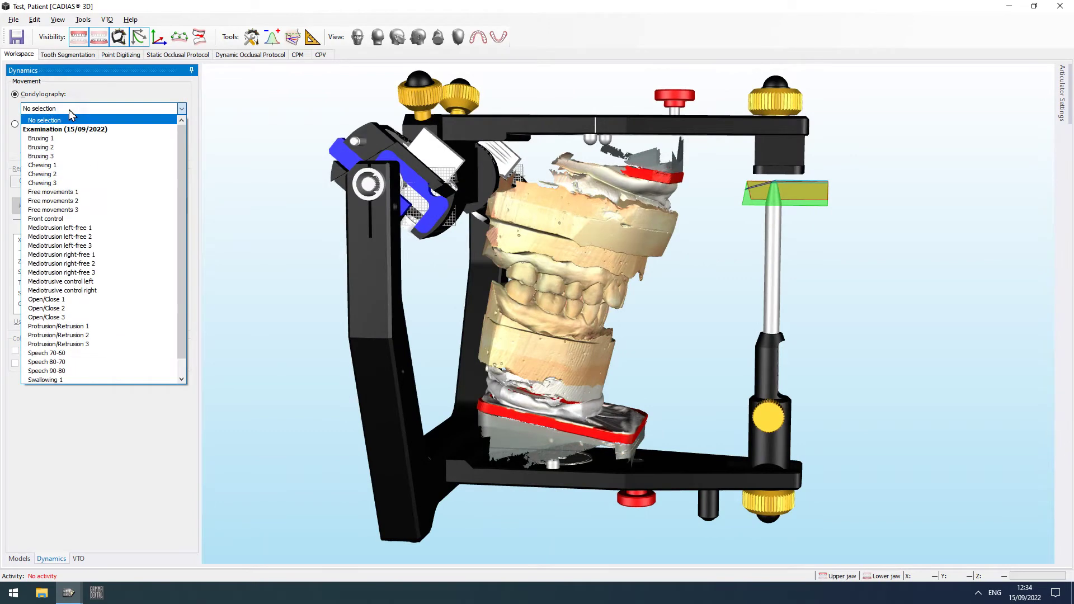
pyautogui.click(82, 327)
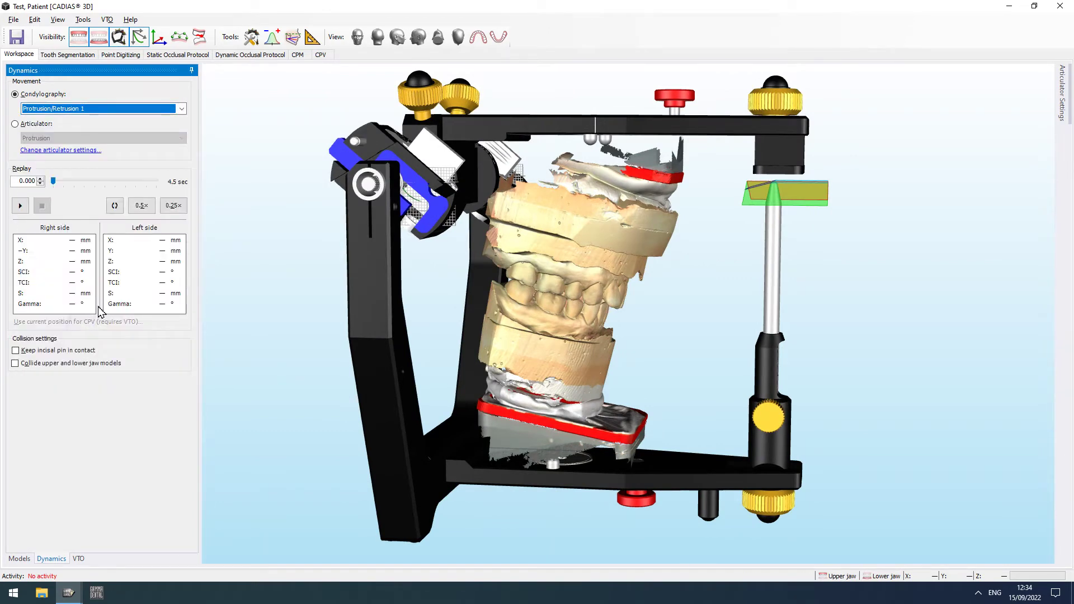
pyautogui.click(119, 37)
pyautogui.scroll(3, 431, 246)
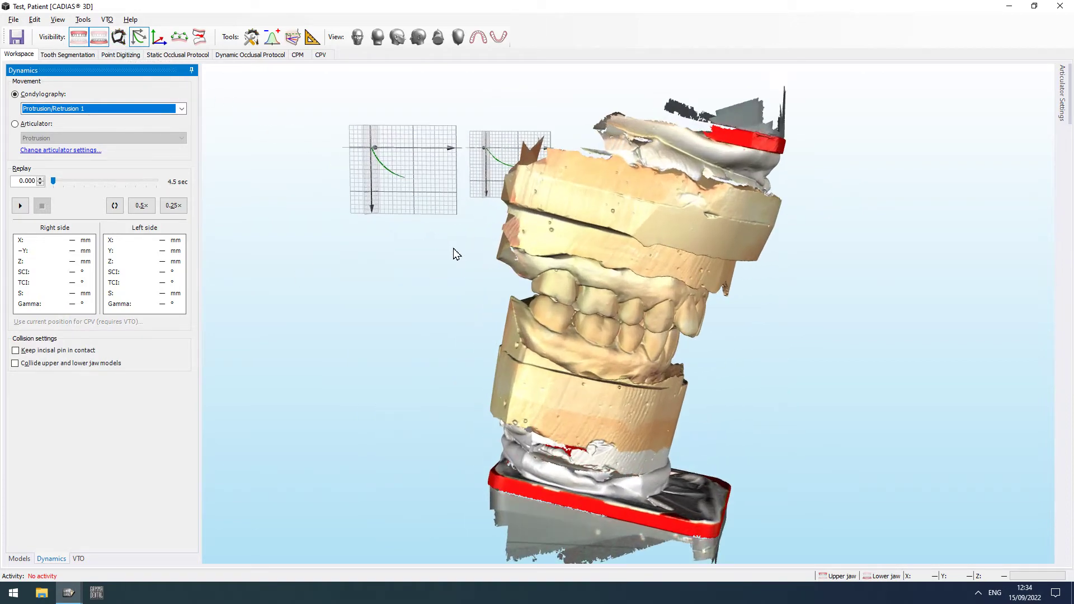
pyautogui.click(455, 252)
pyautogui.scroll(1, 470, 259)
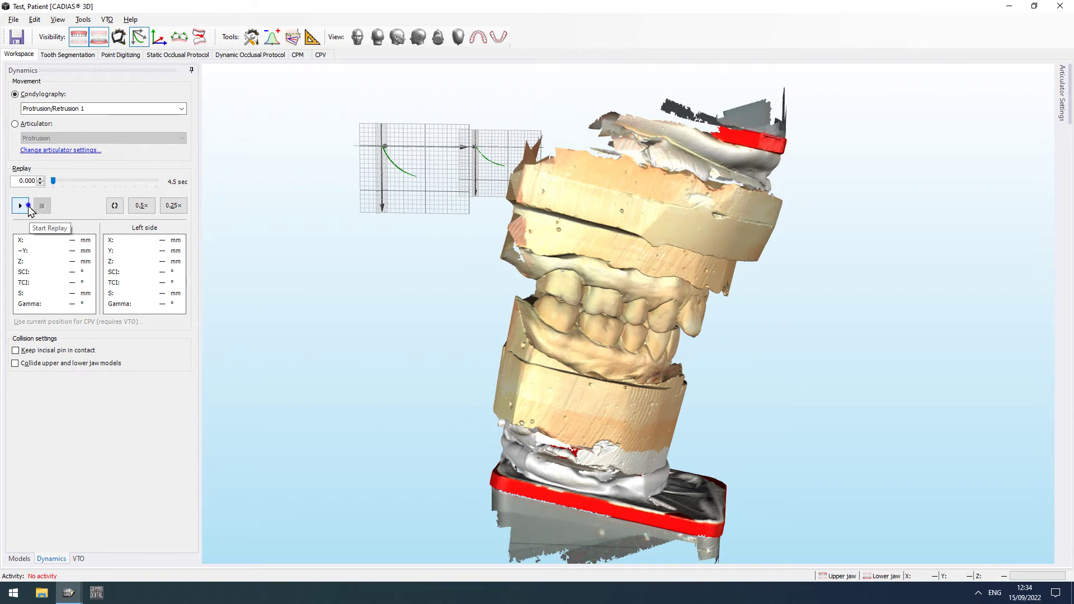
pyautogui.click(21, 206)
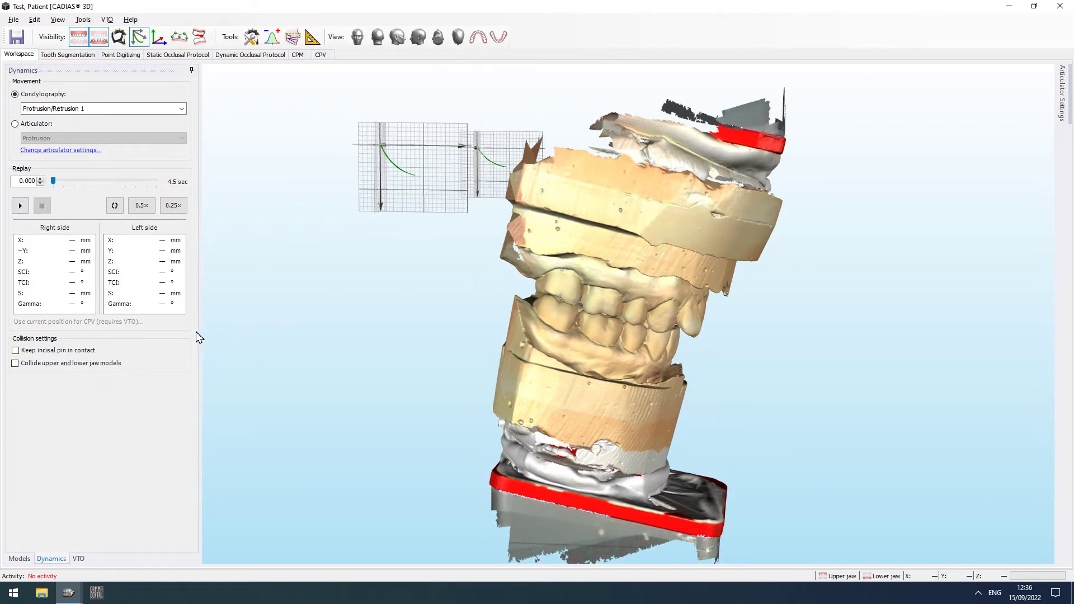
# - Keep the incisal pin in contact, show the articulator again and replay the Protrusion/Retrusion 1 movement
pyautogui.click(72, 350)
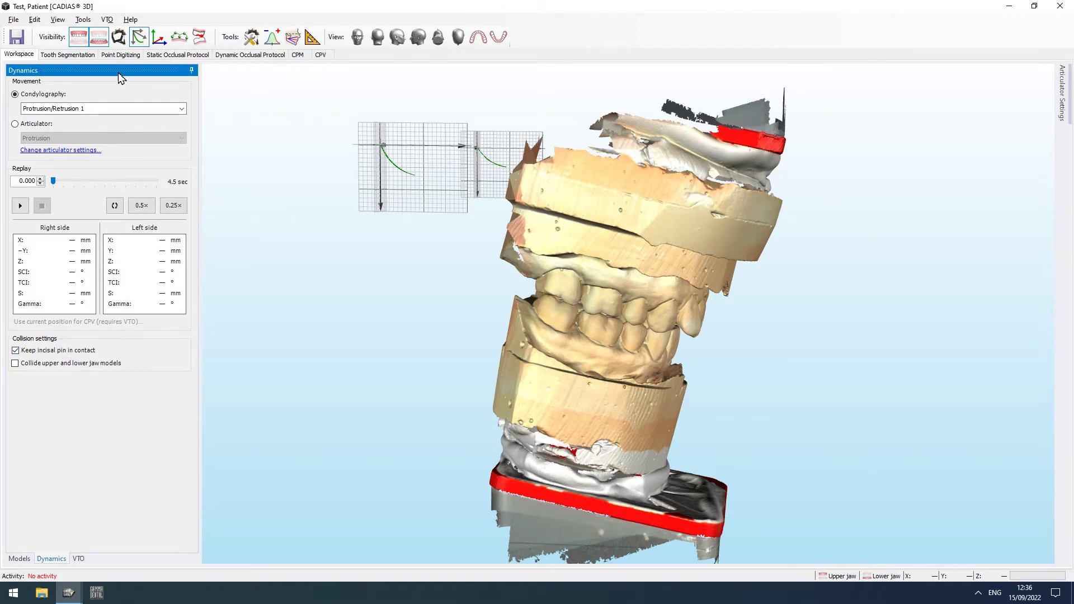
pyautogui.click(118, 36)
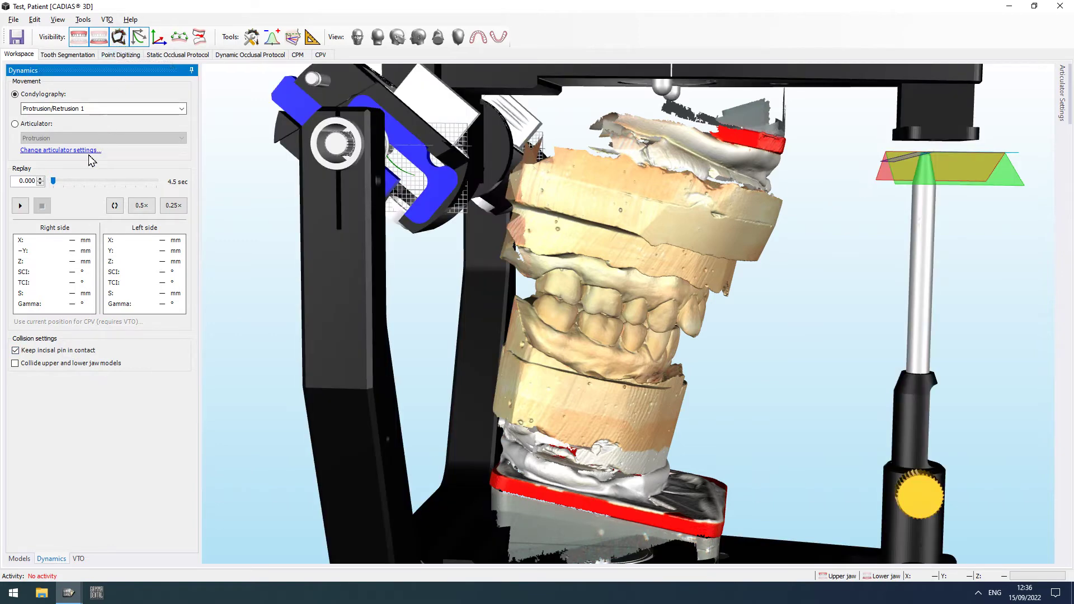
pyautogui.click(21, 206)
# - Enable collision between the upper and lower jaw models and replay the recorded movement
pyautogui.moveTo(567, 330); pyautogui.dragTo(690, 297, button='middle')
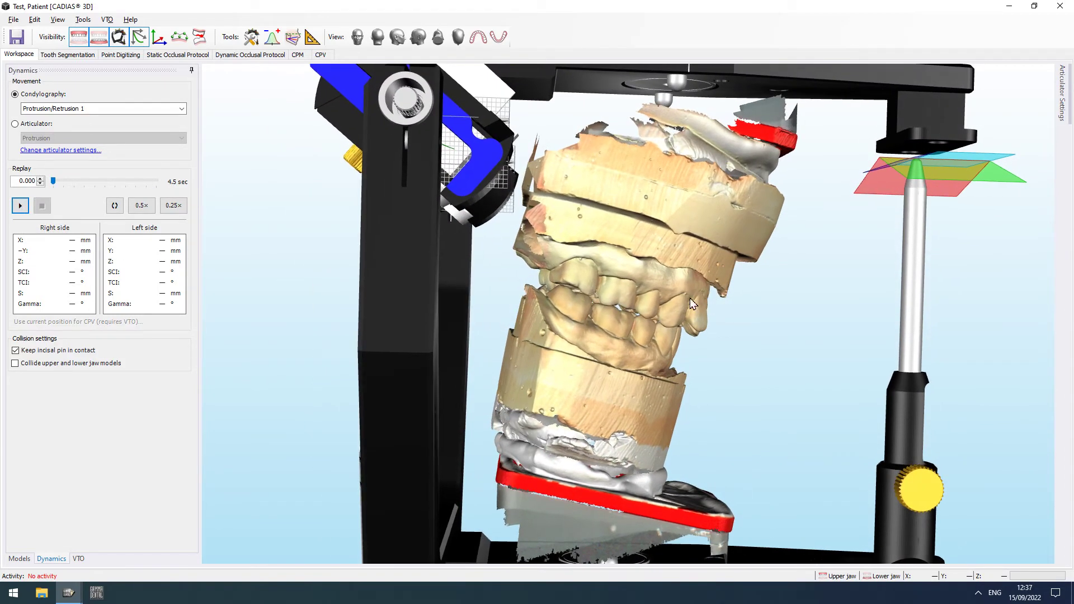
pyautogui.click(92, 364)
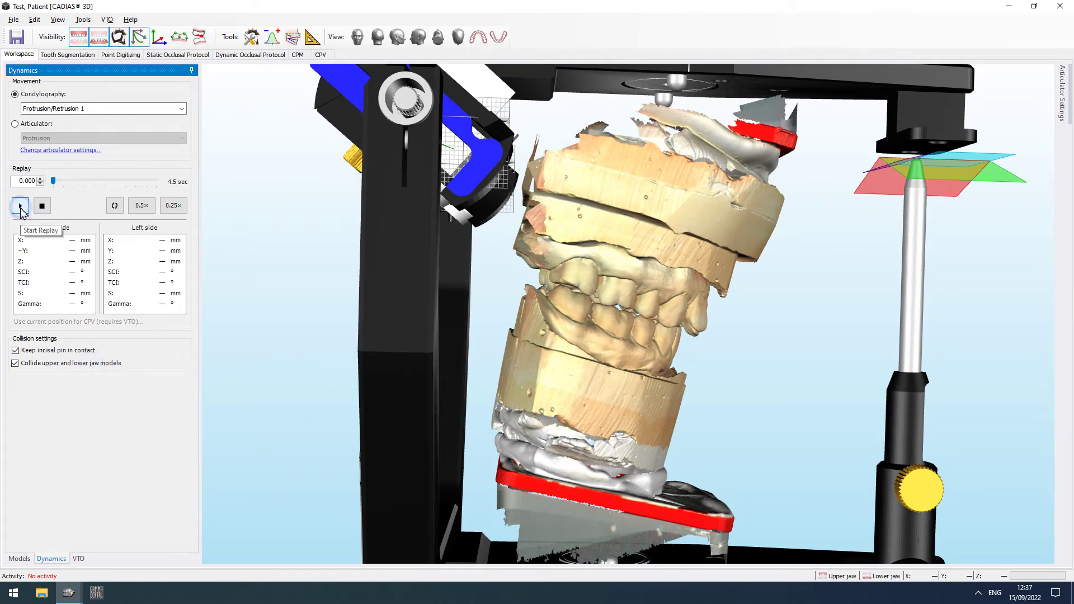
pyautogui.click(20, 205)
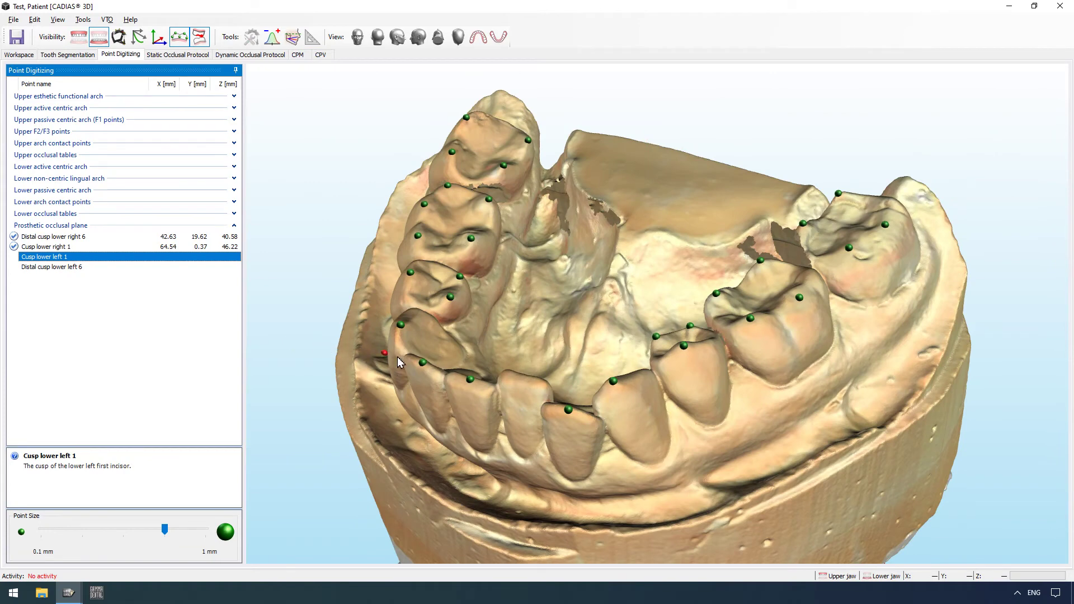
# - Digitize the prosthetic occlusal plane points Cusp lower left 1 and Distal cusp lower left 6 on the lower jaw
pyautogui.click(523, 379)
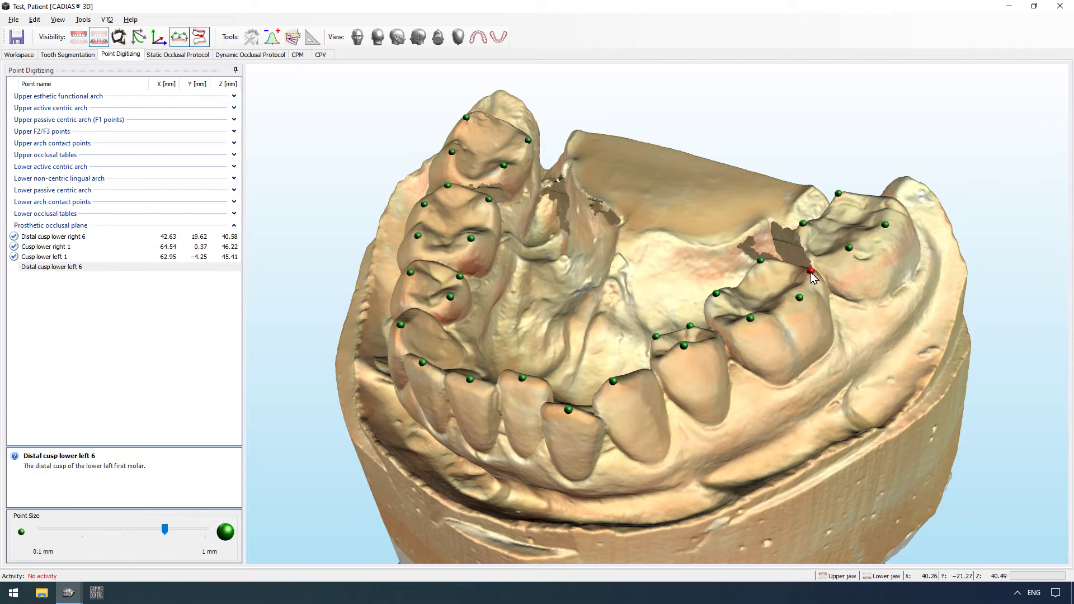
pyautogui.click(812, 274)
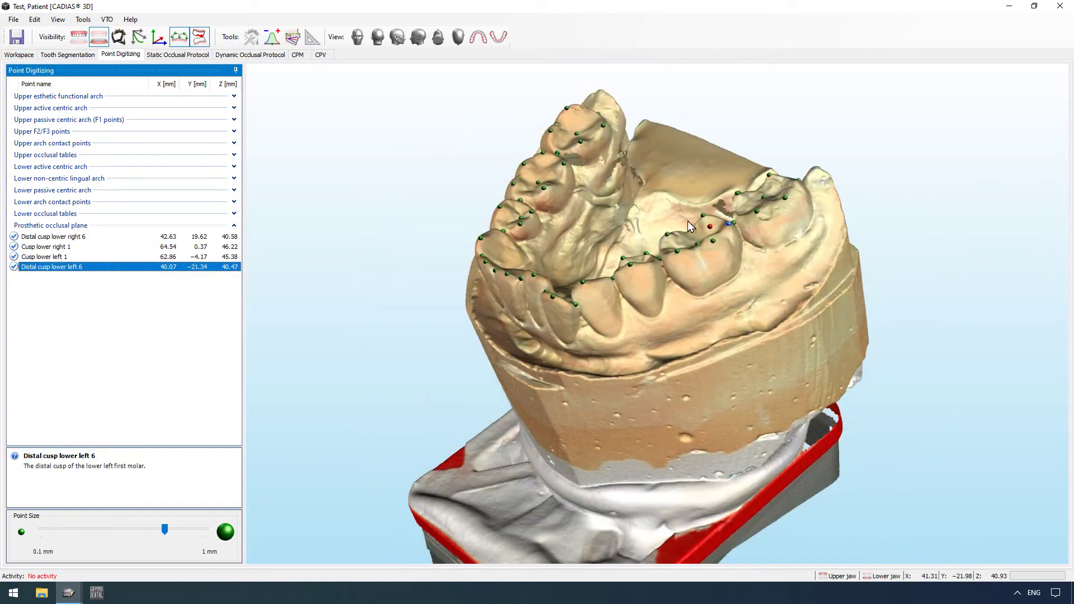
# - Display the lower occlusal plane over the lower jaw model and review the numerical analysis of the occlusal planes
pyautogui.click(293, 40)
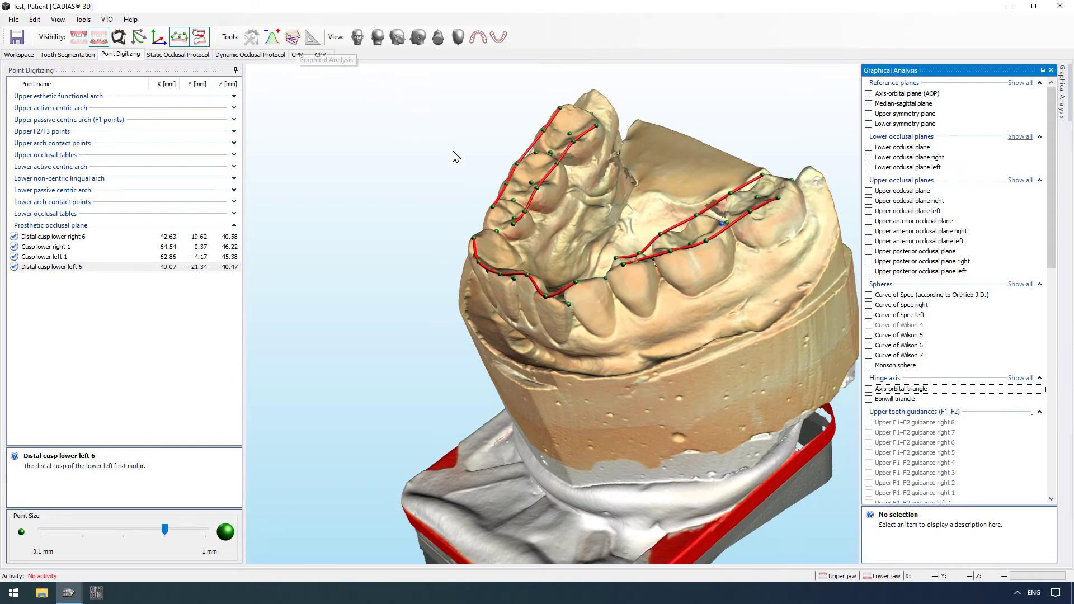
pyautogui.click(868, 147)
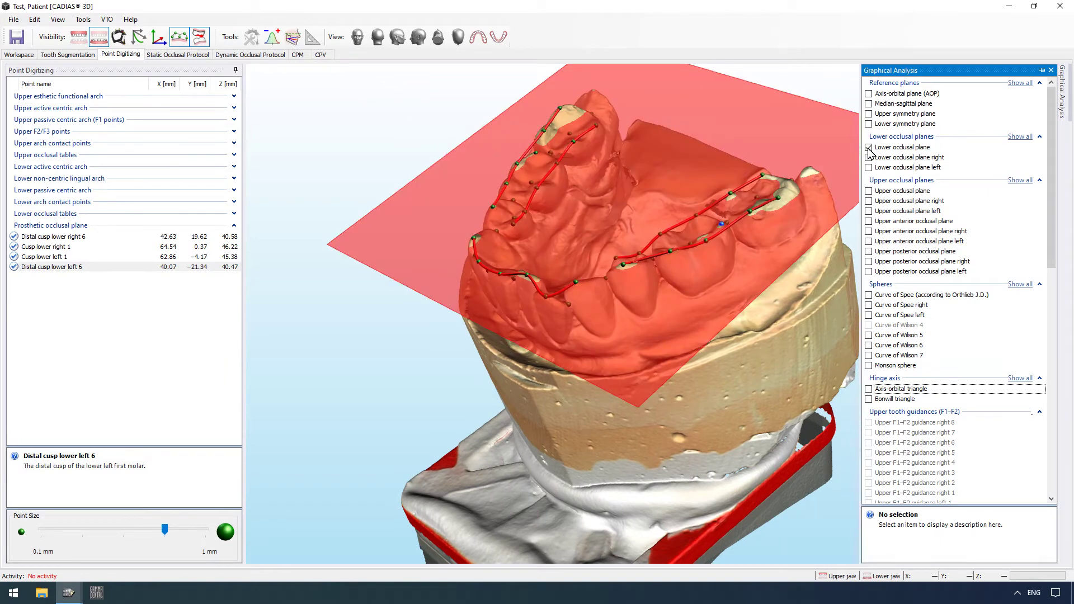
pyautogui.click(826, 149)
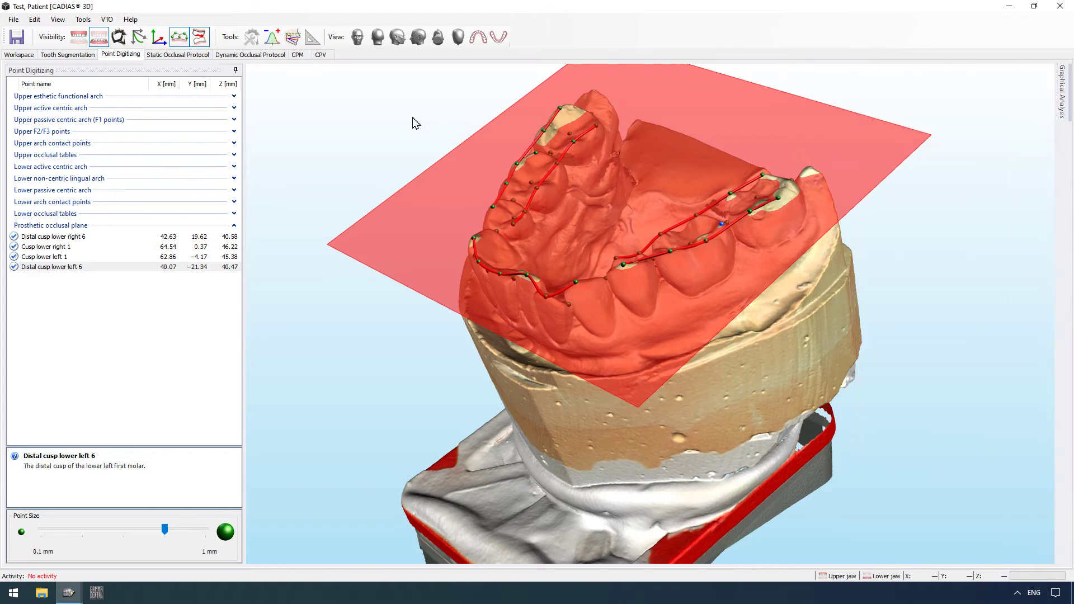
pyautogui.click(273, 39)
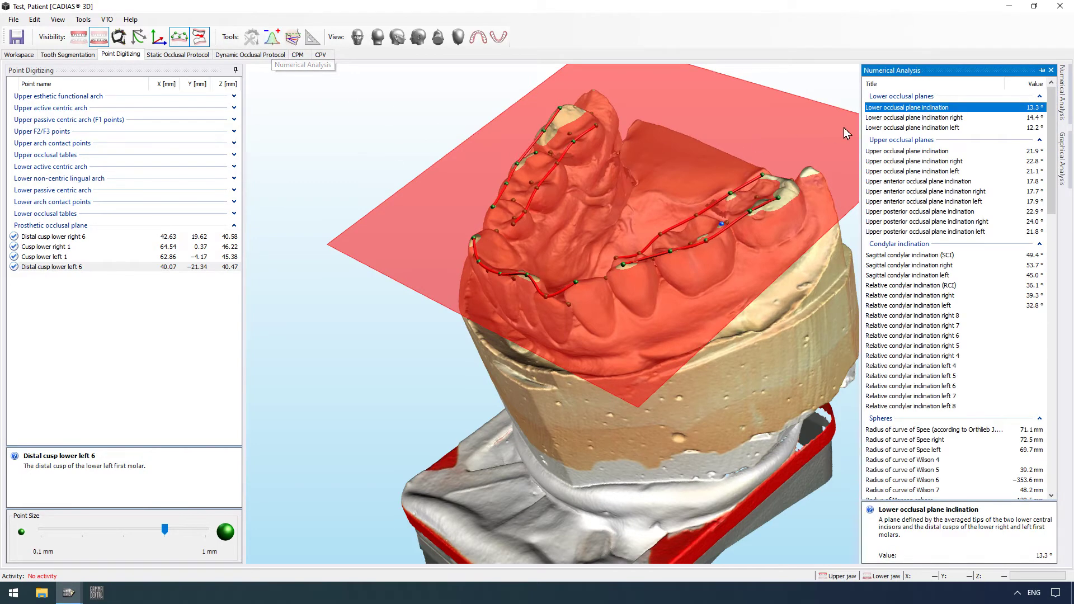
pyautogui.scroll(-5, 955, 277)
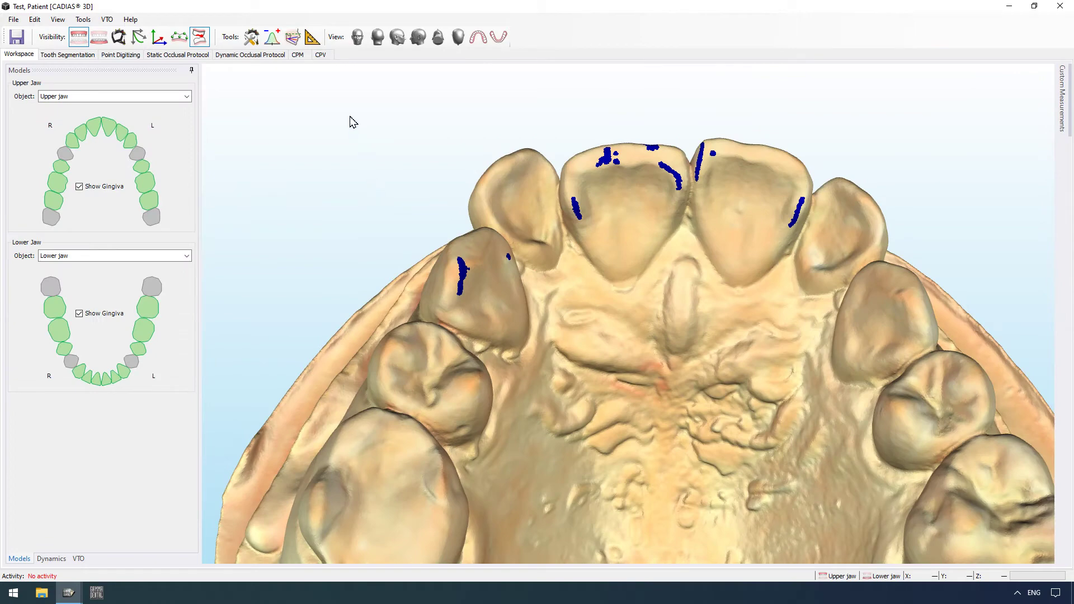
# - Measure a line between the two ends of the blue contact mark on the distal edge of the upper left central incisor
pyautogui.click(312, 38)
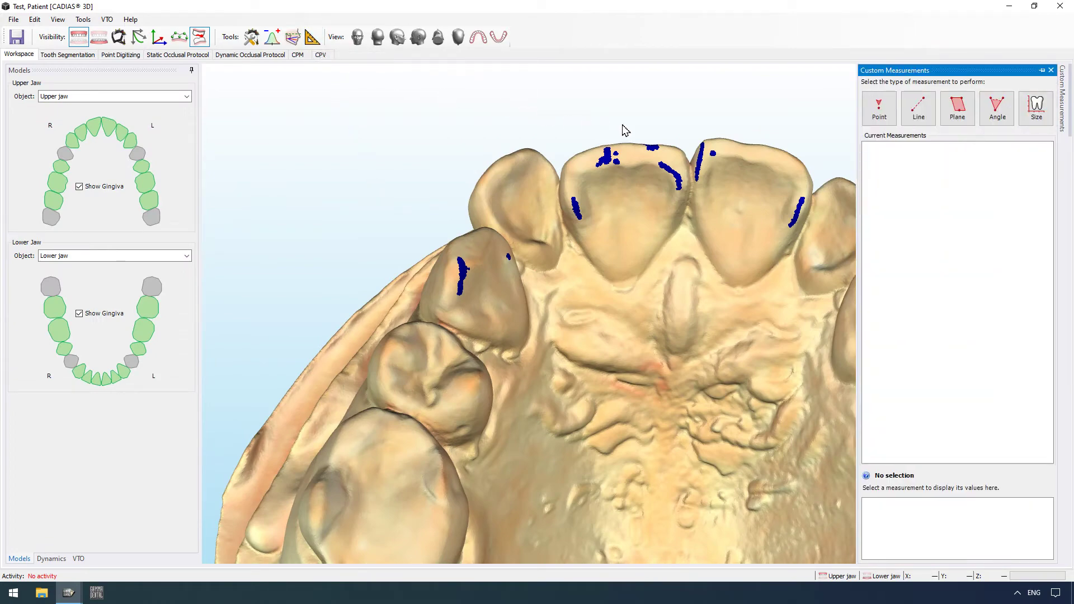
pyautogui.click(1041, 70)
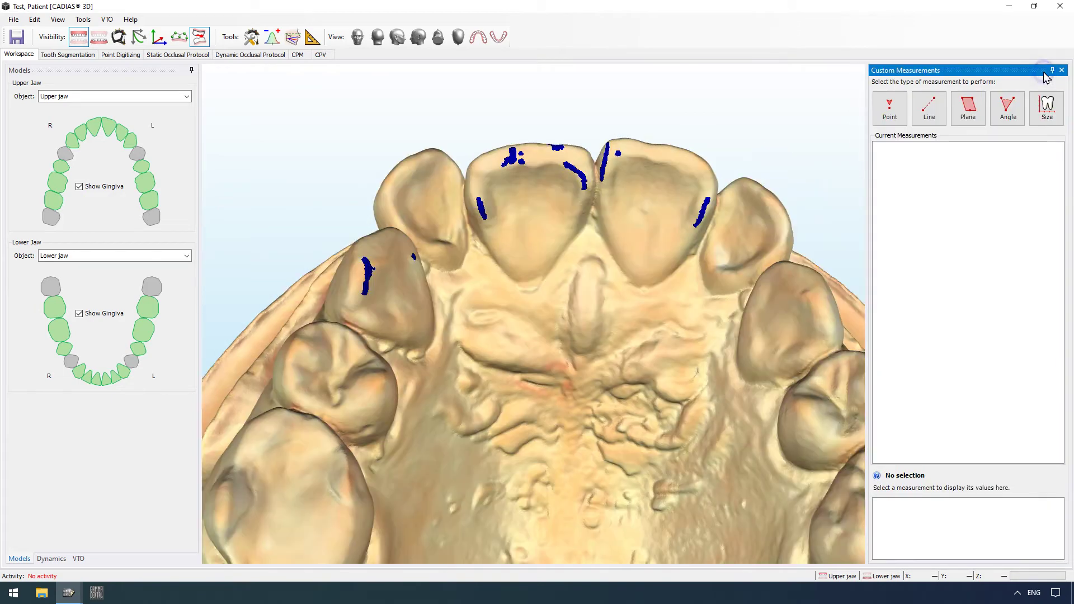
pyautogui.click(941, 119)
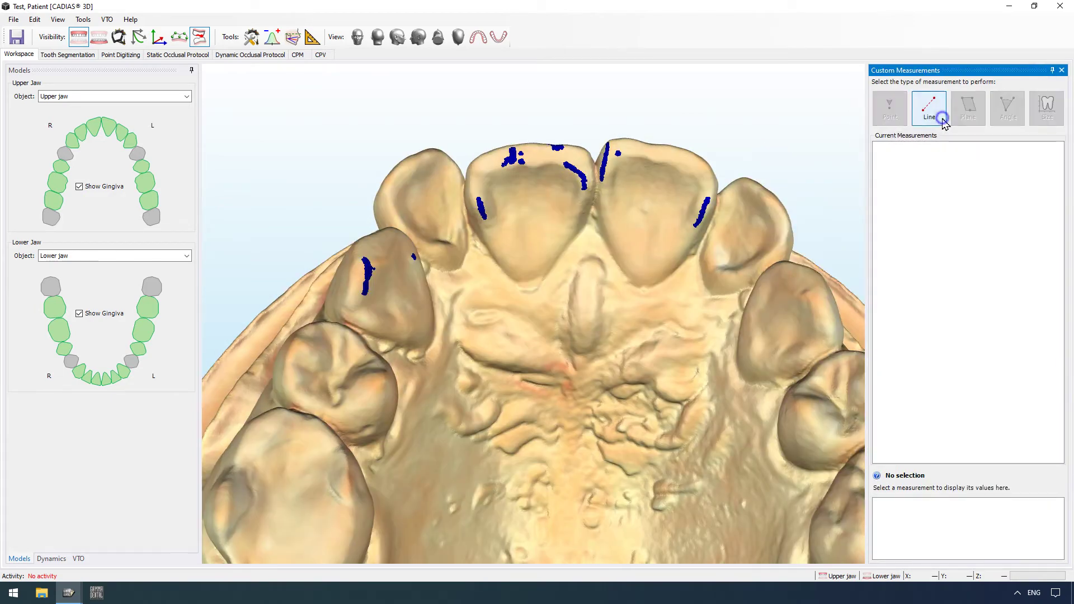
pyautogui.click(693, 228)
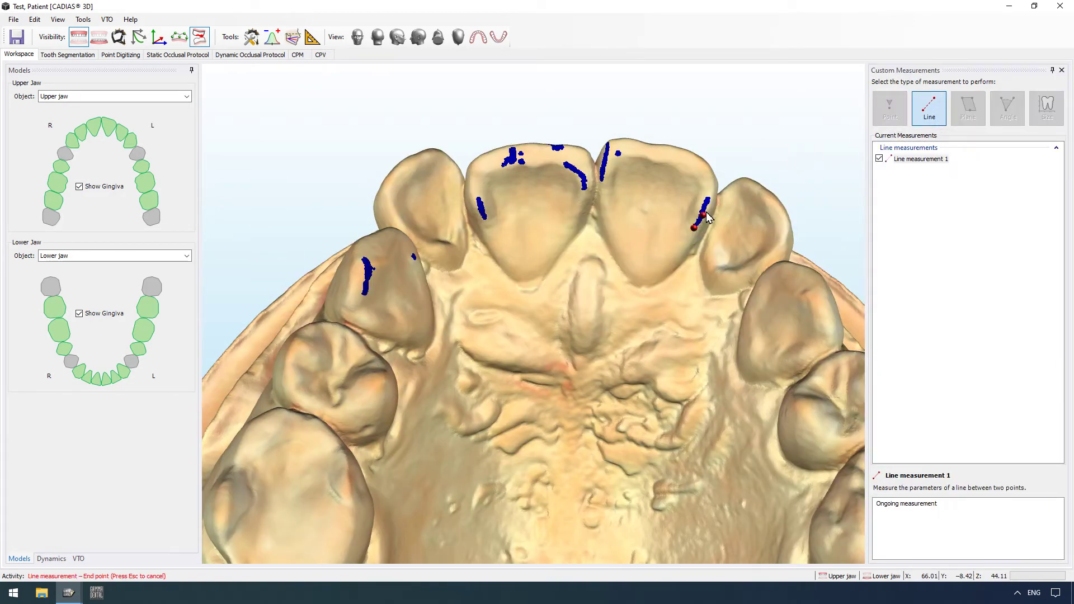
pyautogui.click(710, 196)
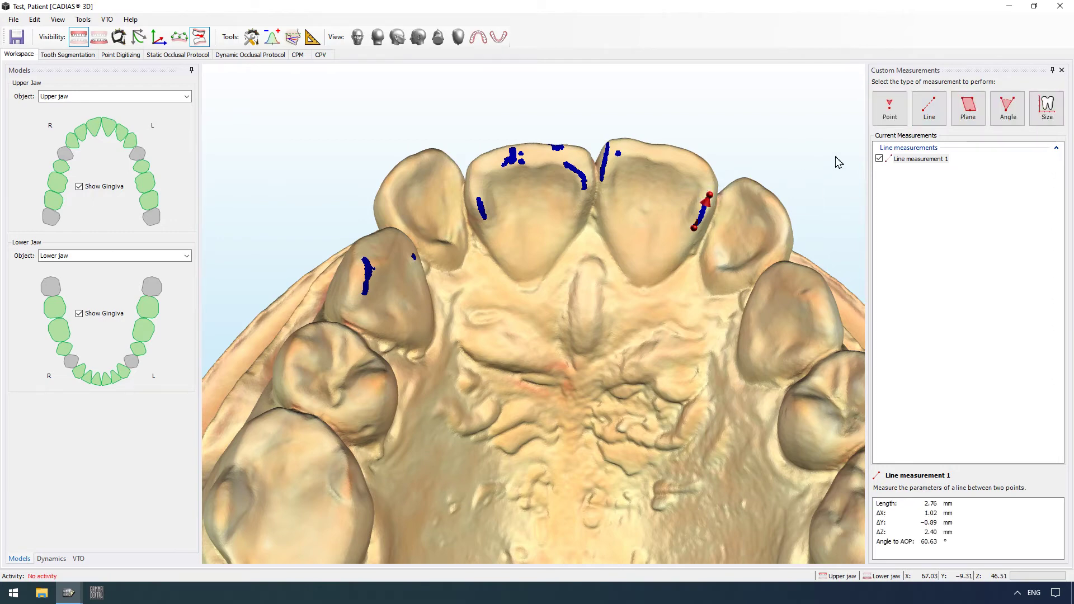
# - Measure a line between the two ends of the blue contact mark on the distal edge of the upper right central incisor
pyautogui.click(927, 119)
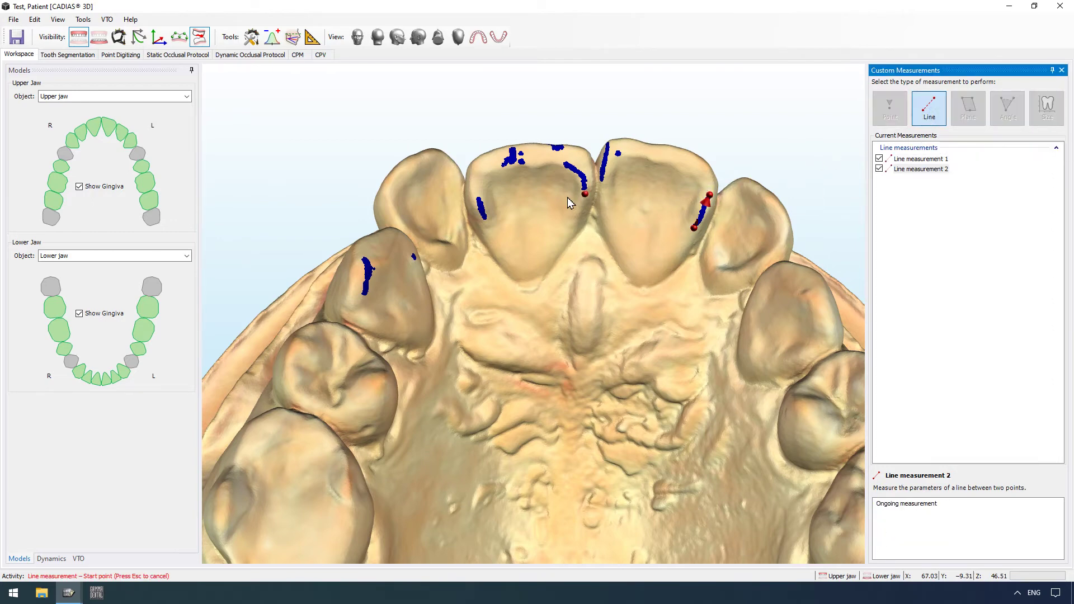
pyautogui.click(484, 218)
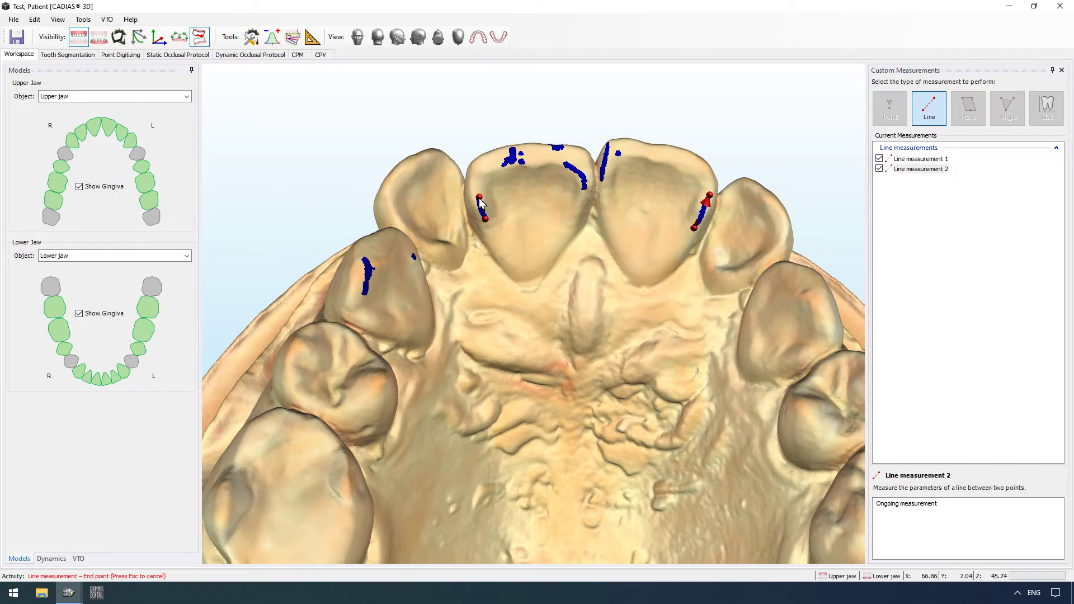
pyautogui.click(480, 198)
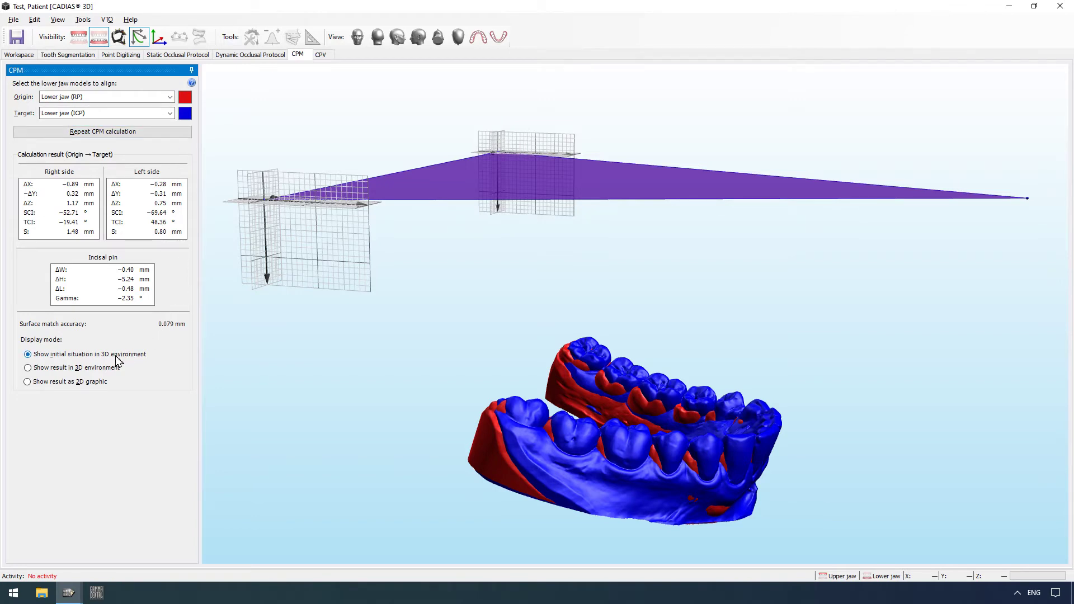
# - Compare the CPM result in the 3D environment with the initial situation of the Lower jaw (RP) and Lower jaw (ICP) models
pyautogui.click(104, 369)
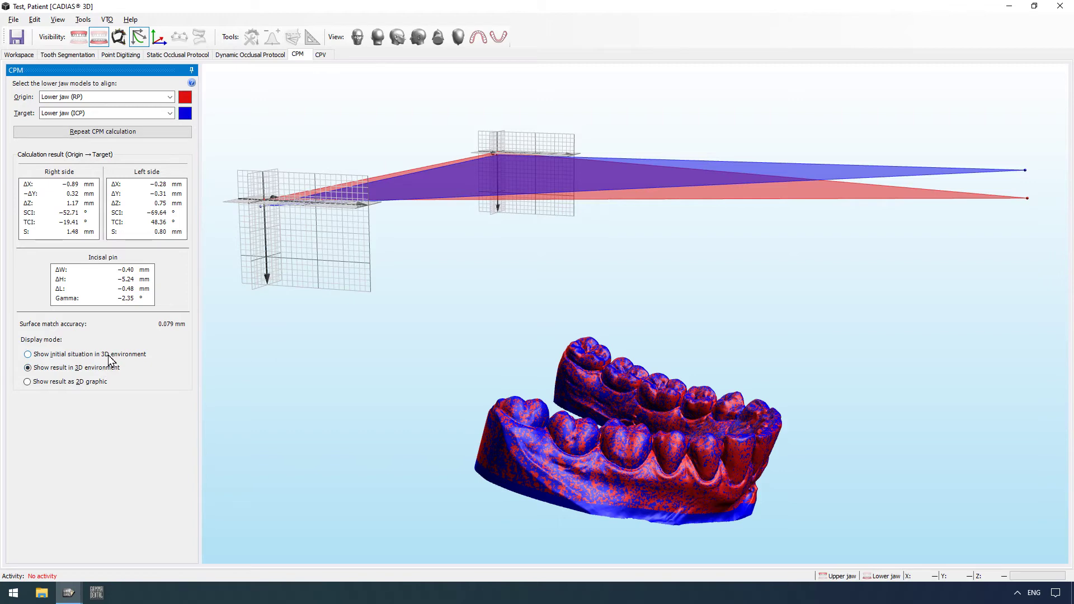
pyautogui.click(109, 358)
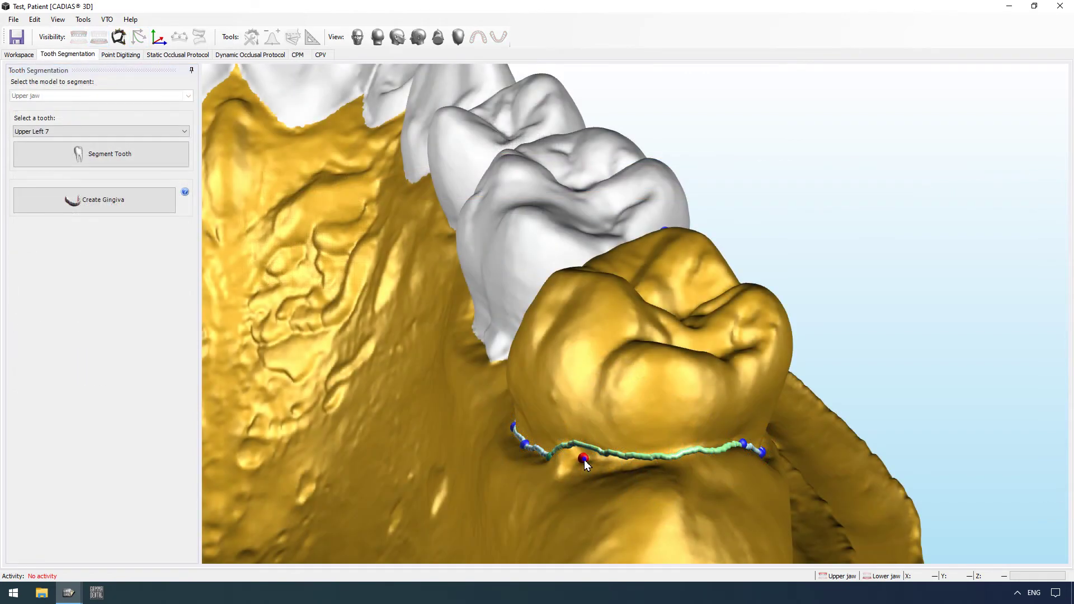
# - Complete the margin line around Upper Left 7, segment the tooth and create the gingiva of the upper jaw
pyautogui.click(584, 459)
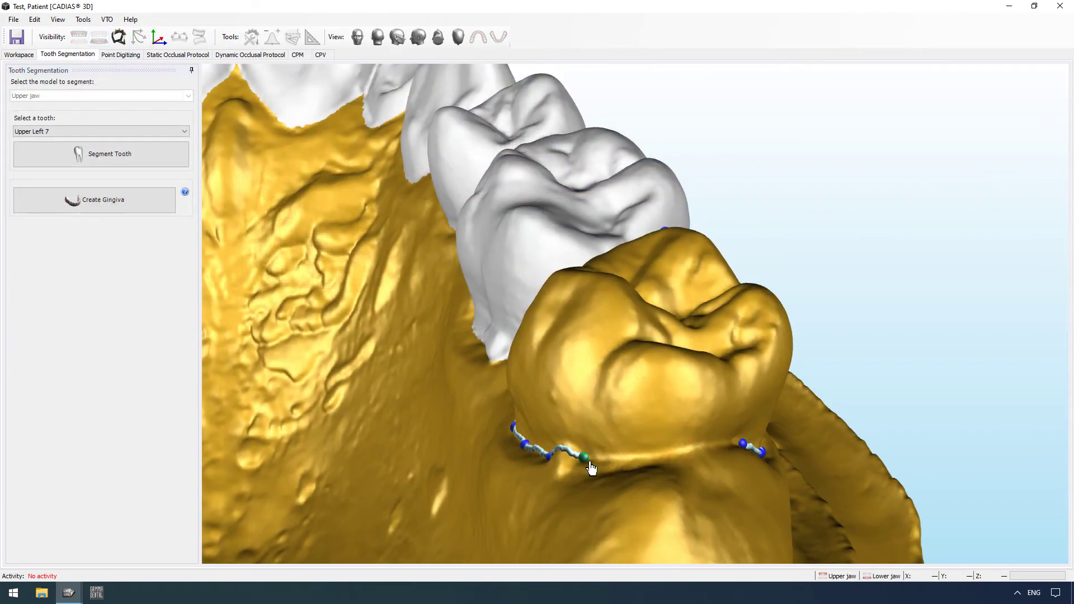
pyautogui.click(691, 447)
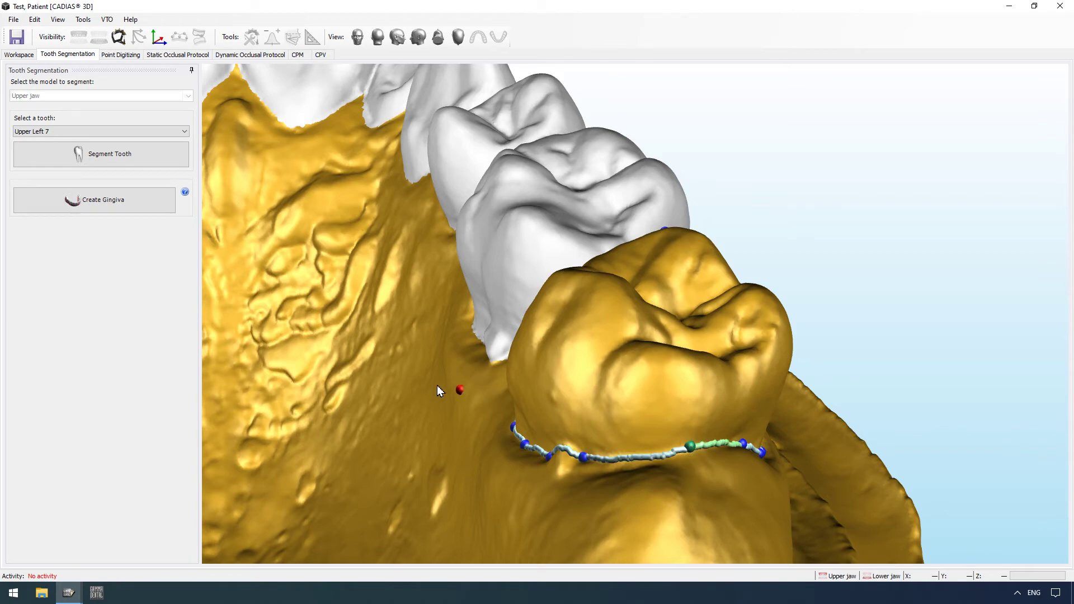
pyautogui.click(162, 163)
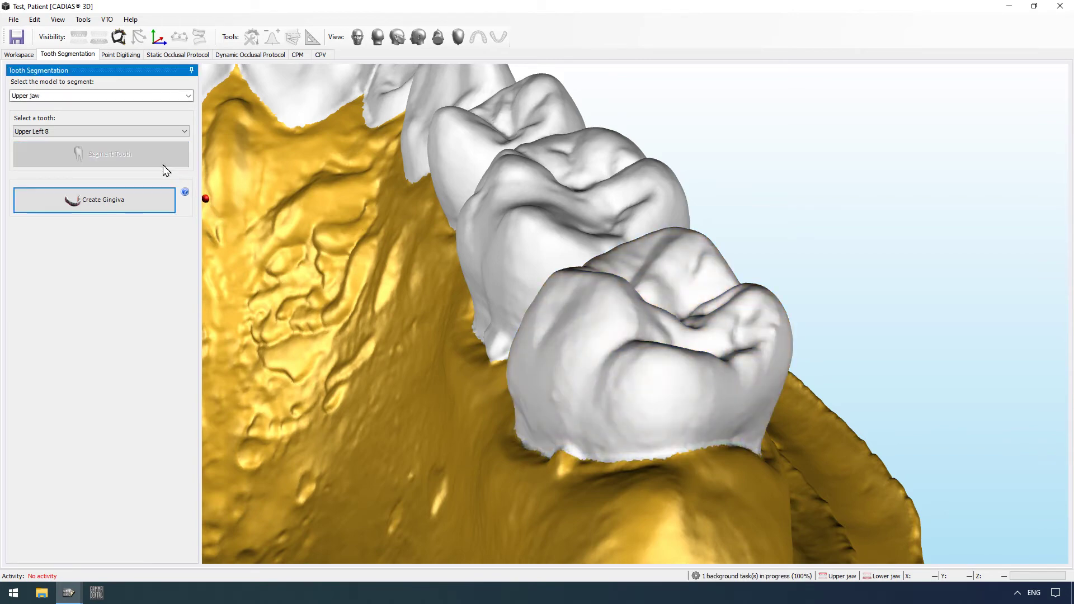
pyautogui.click(166, 205)
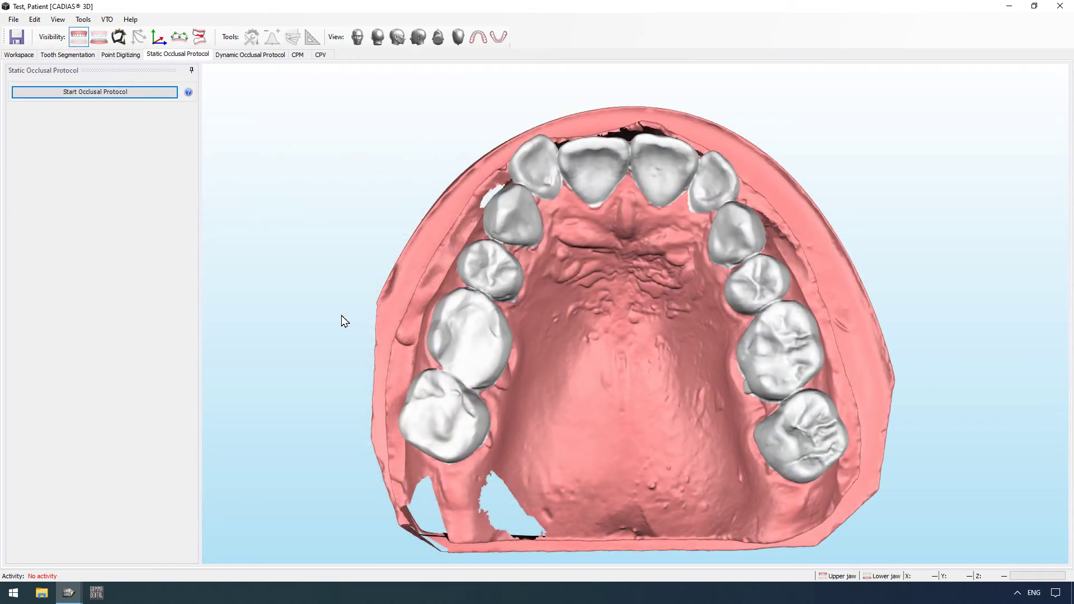
# - Run the static occlusal protocol and highlight contacts 1, 2 and 3 one after another on the upper jaw model
pyautogui.click(156, 93)
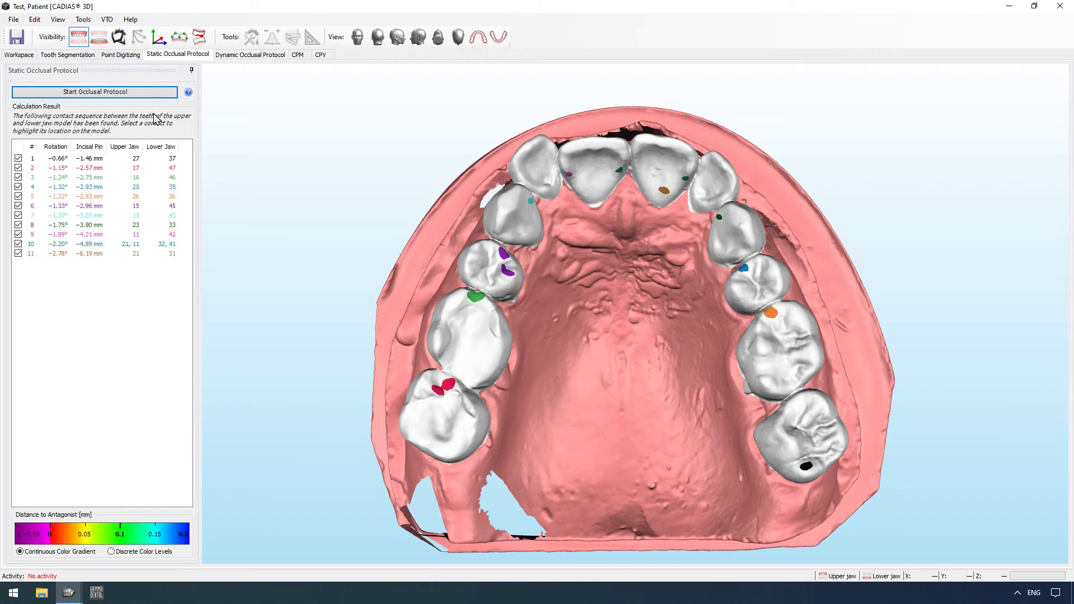
pyautogui.click(147, 159)
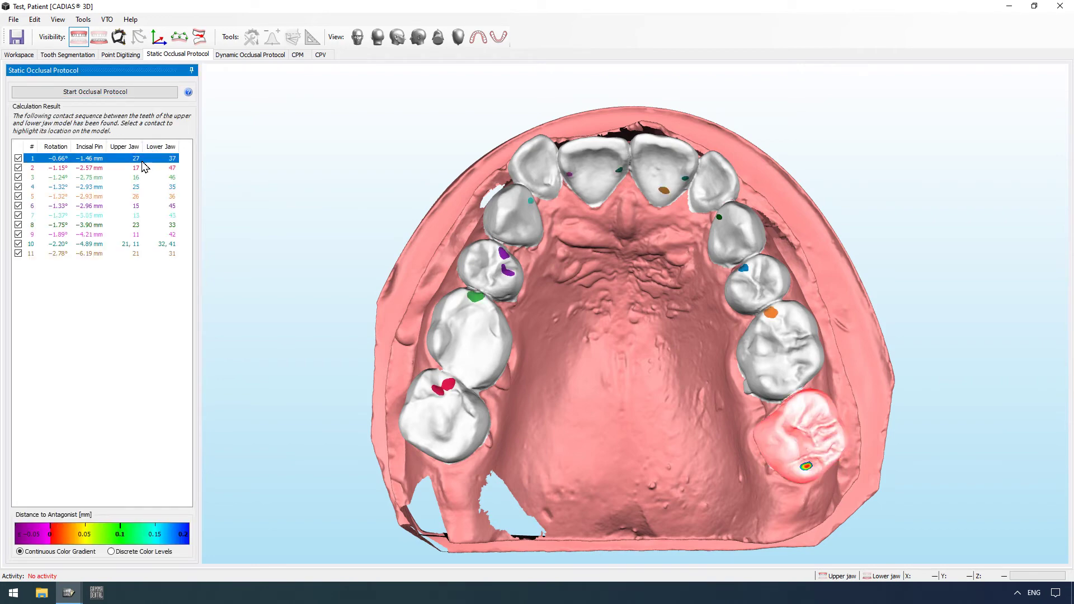
pyautogui.click(142, 169)
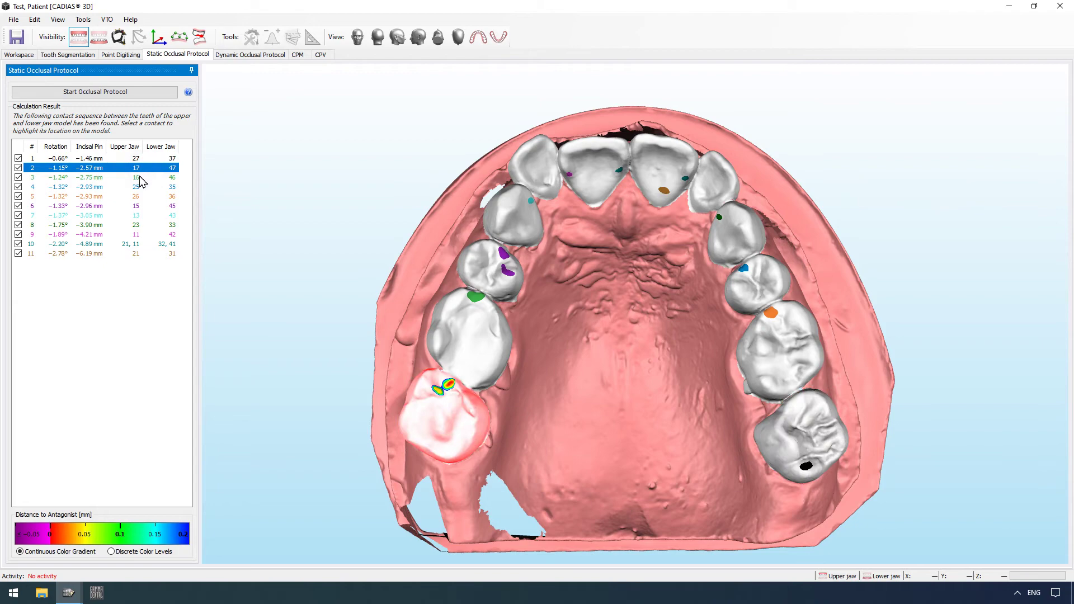
pyautogui.click(139, 178)
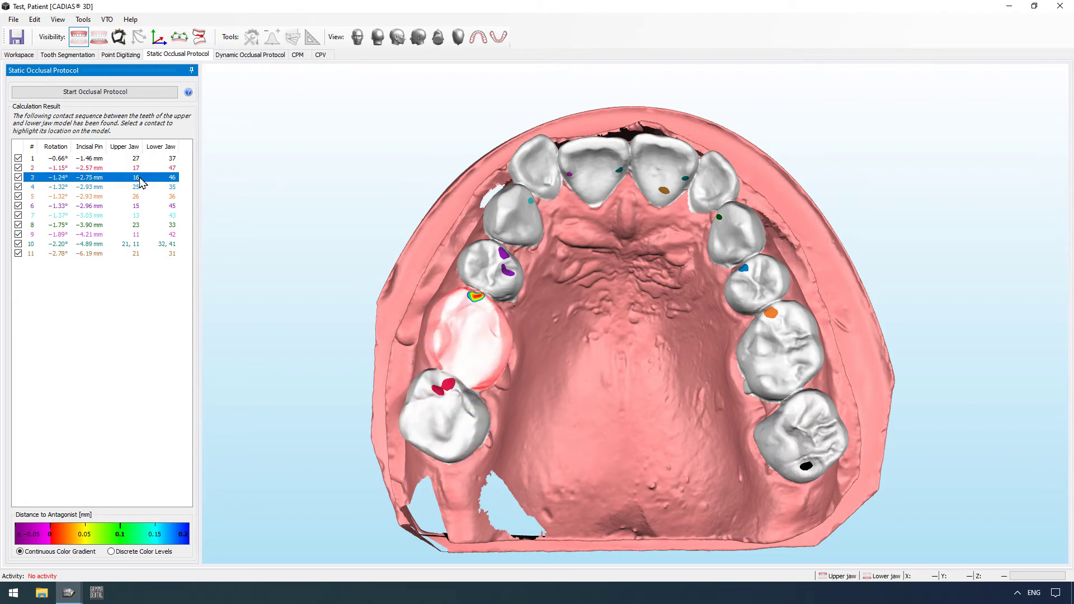
# - In the dynamic occlusal protocol, calculate protrusion guidance for the upper right central incisor and advance the replay to 0.144
pyautogui.click(250, 54)
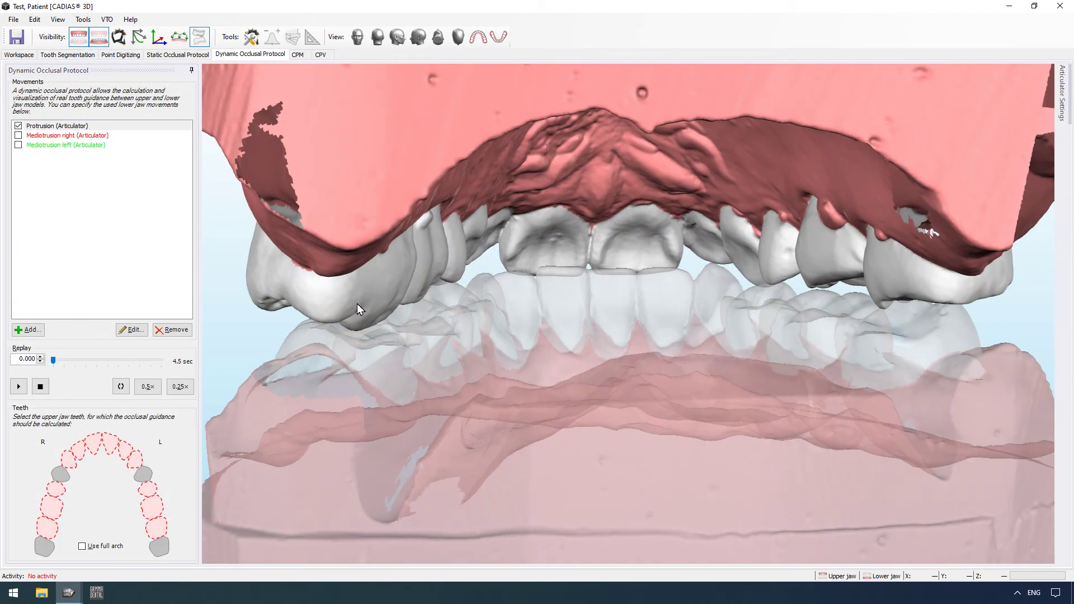
pyautogui.click(91, 446)
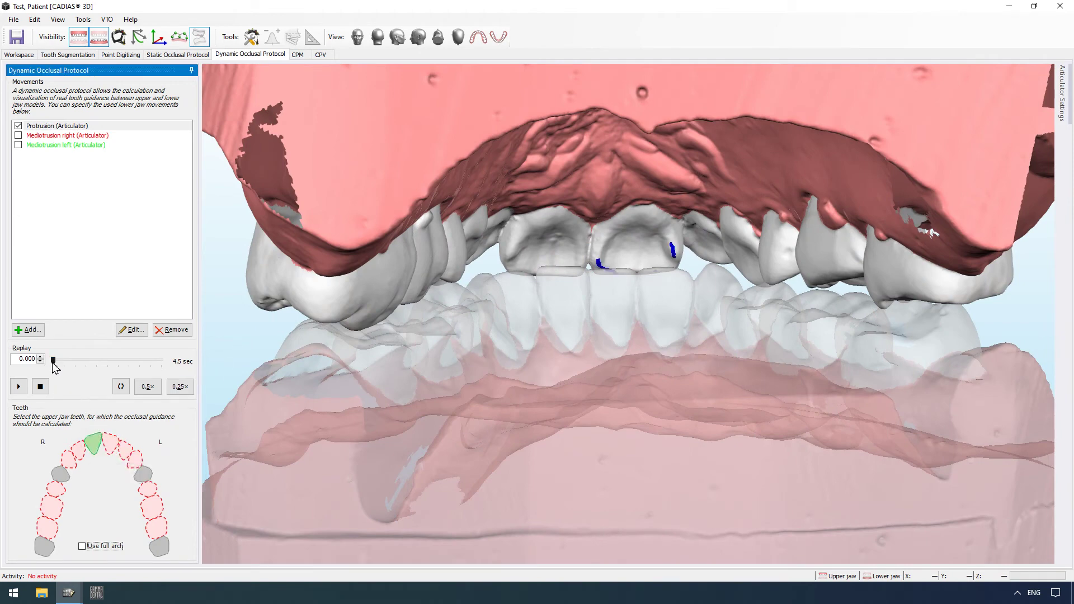
pyautogui.moveTo(53, 363)
pyautogui.mouseDown()
pyautogui.moveTo(79, 362)
pyautogui.moveTo(57, 362)
pyautogui.mouseUp()
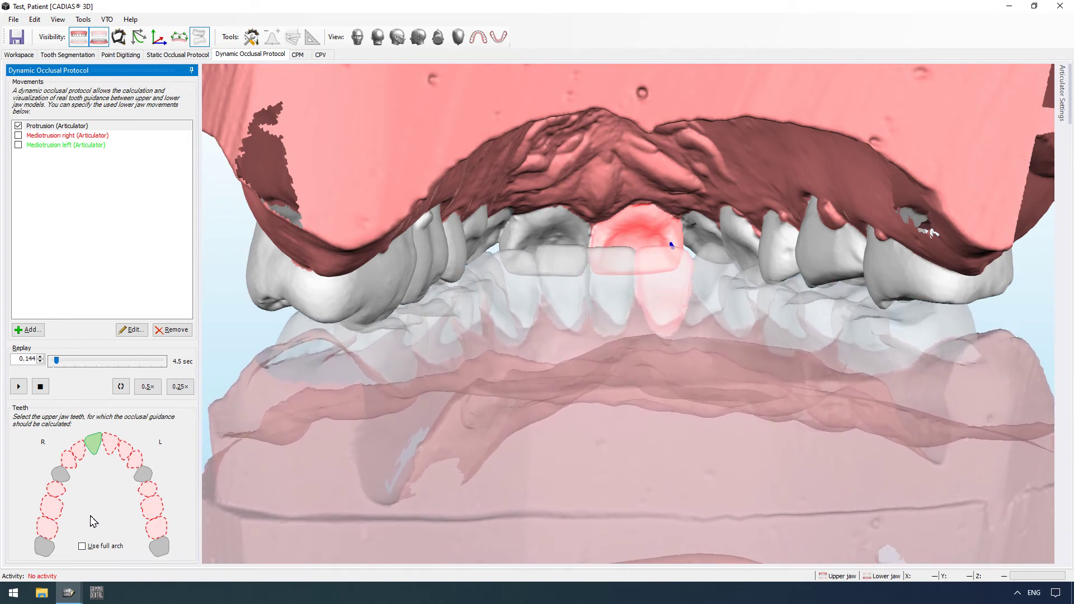
# - Use the full arch for the occlusal guidance calculation and advance the protrusion replay further
pyautogui.click(92, 547)
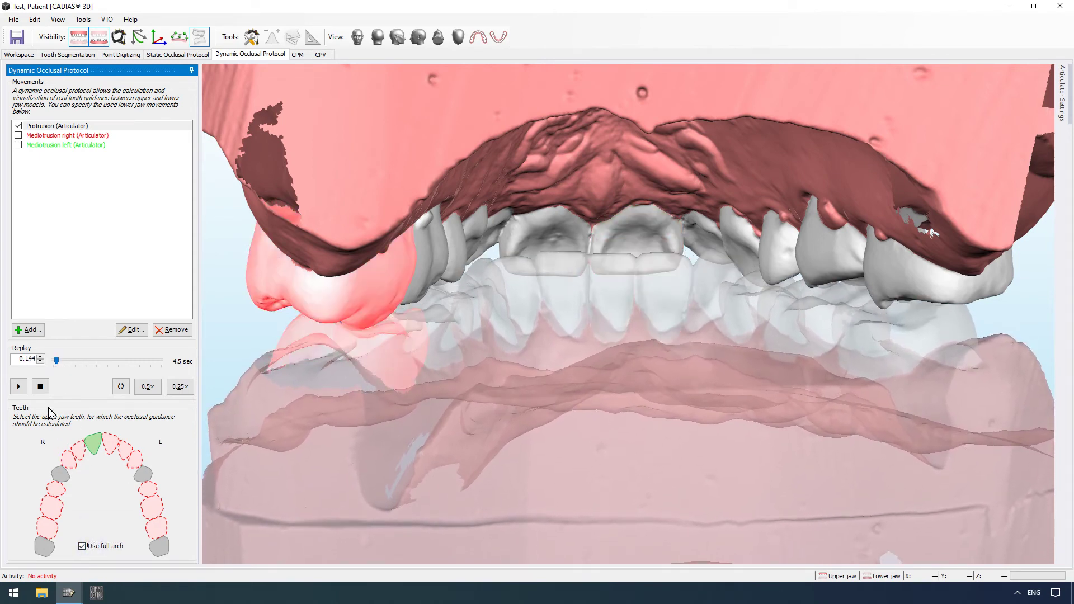
pyautogui.moveTo(56, 364)
pyautogui.mouseDown()
pyautogui.moveTo(111, 364)
pyautogui.moveTo(61, 359)
pyautogui.mouseUp()
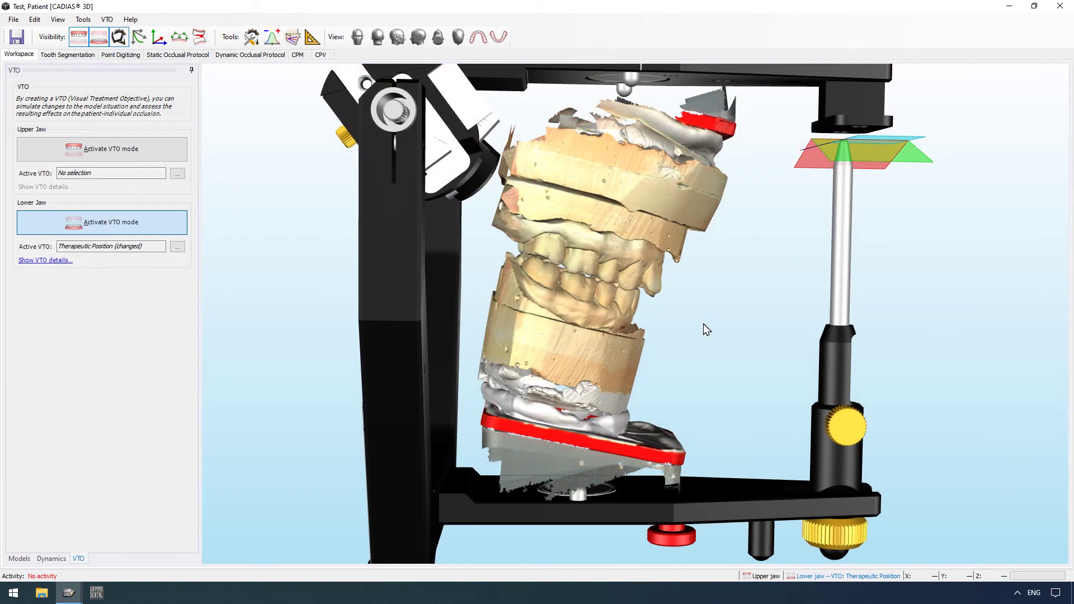
# - Activate VTO mode for the upper jaw with a new VTO item titled Therapeutic Position
pyautogui.click(181, 154)
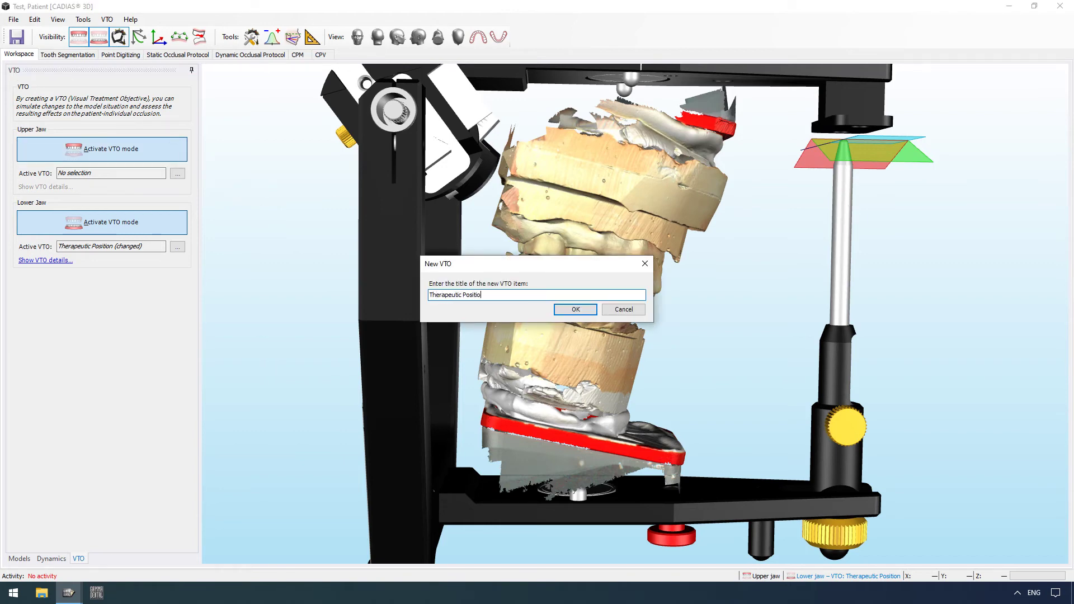
pyautogui.press('Return')
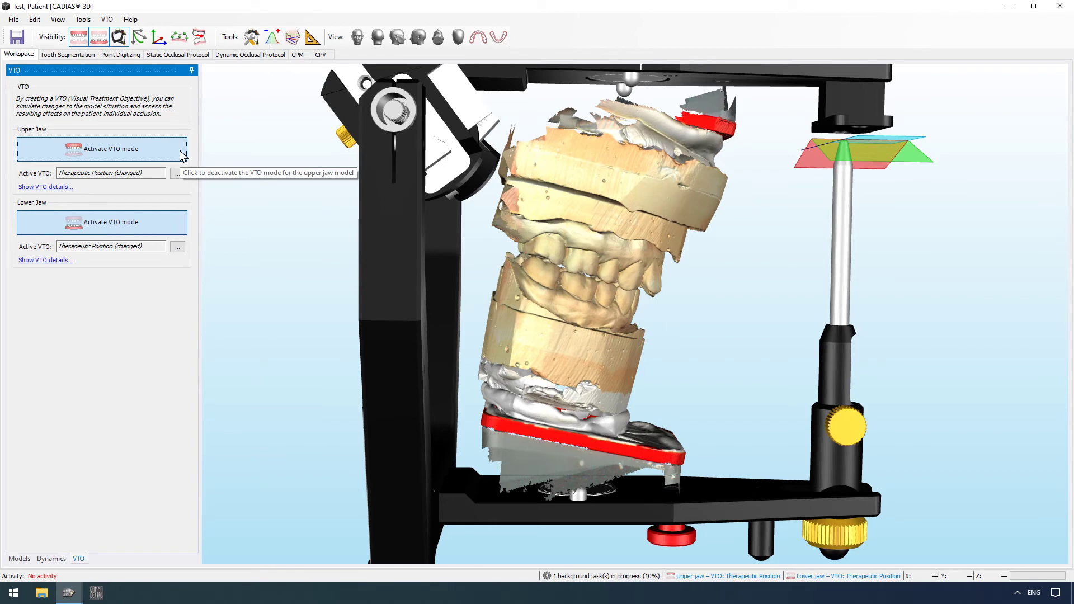
# - Move the lower jaw model along the X-axis by about +1.71 mm and shift the foremost upper tooth slightly forward
pyautogui.click(593, 343)
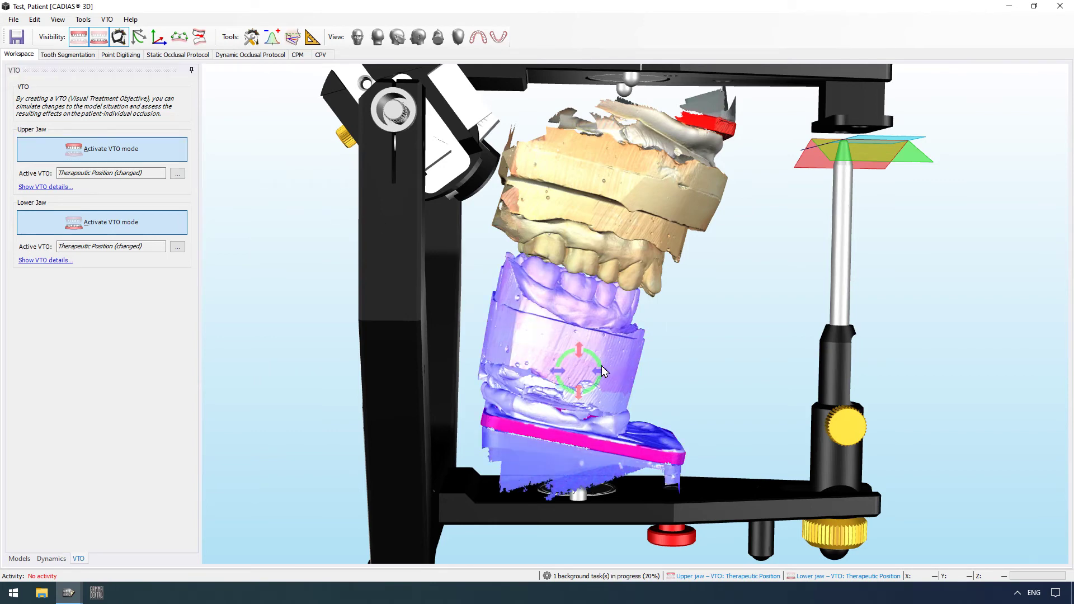
pyautogui.moveTo(603, 372); pyautogui.dragTo(607, 374)
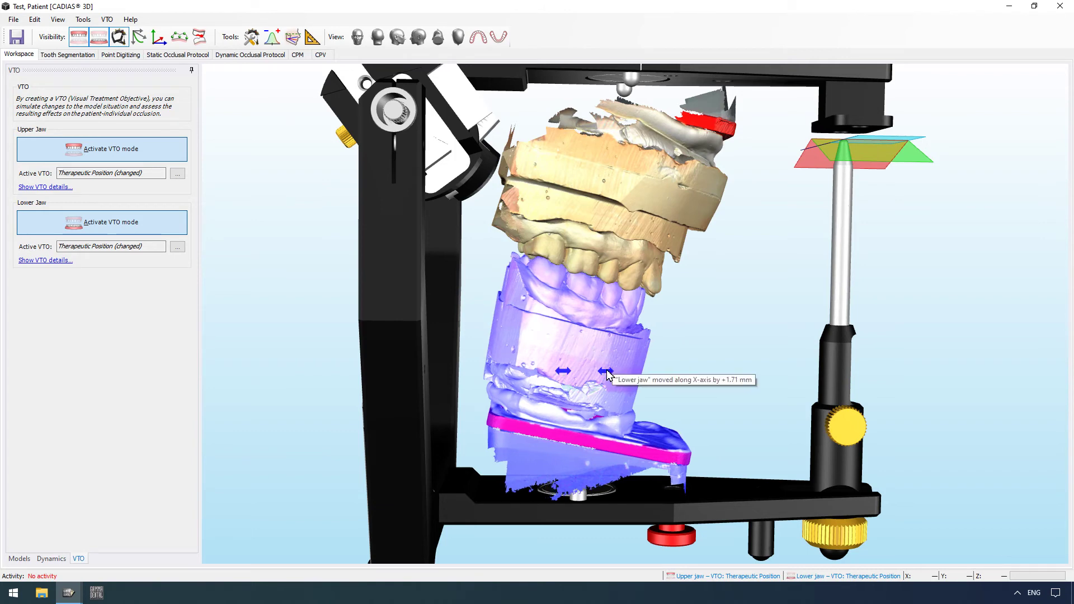
pyautogui.click(660, 278)
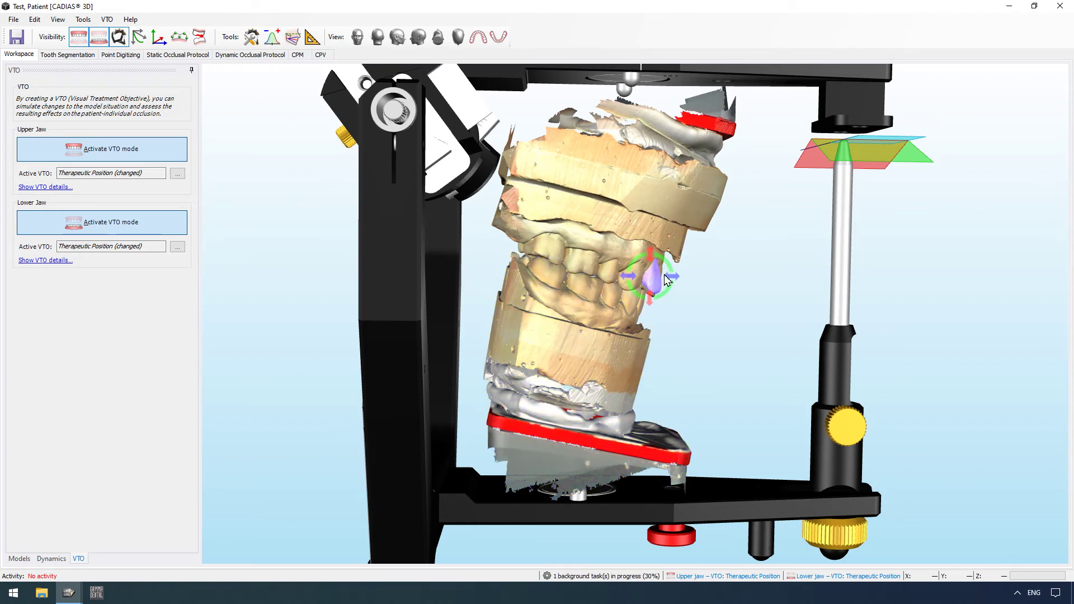
pyautogui.moveTo(666, 280); pyautogui.dragTo(674, 281)
pyautogui.click(674, 314)
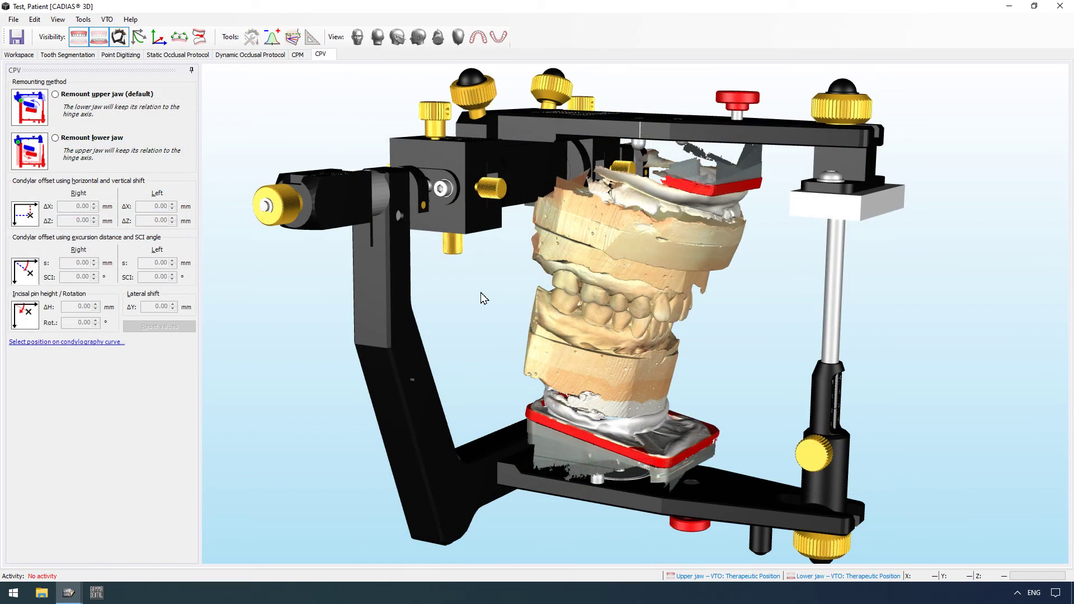
# - Choose upper jaw remounting in CPV, set the right condylar offset ΔX to 3.00 mm and increase the right ΔZ
pyautogui.click(140, 98)
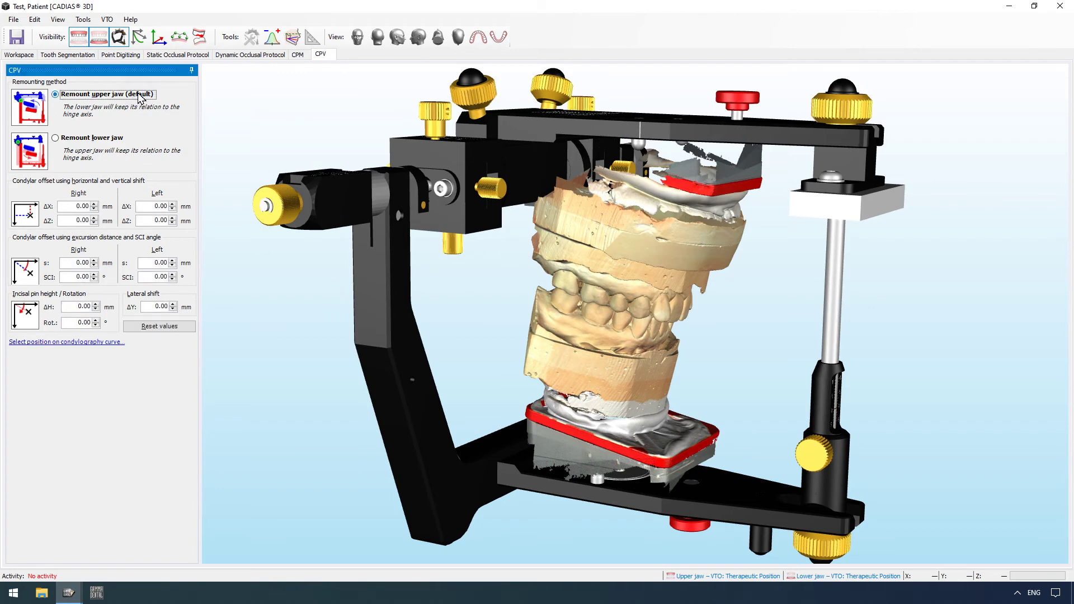
pyautogui.click(95, 205)
pyautogui.click(94, 205)
pyautogui.click(94, 205)
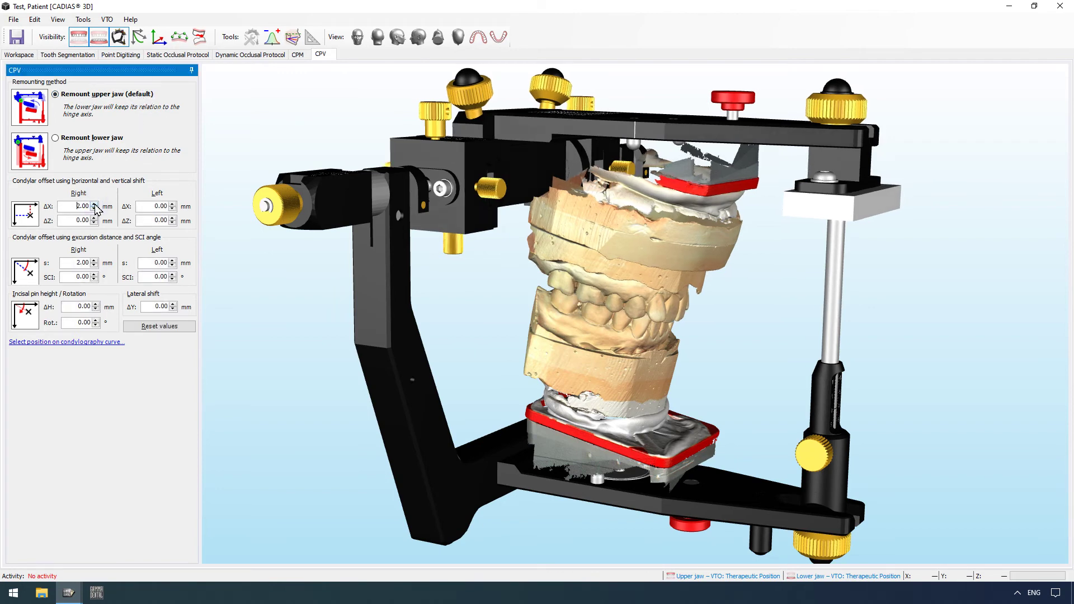
pyautogui.click(95, 218)
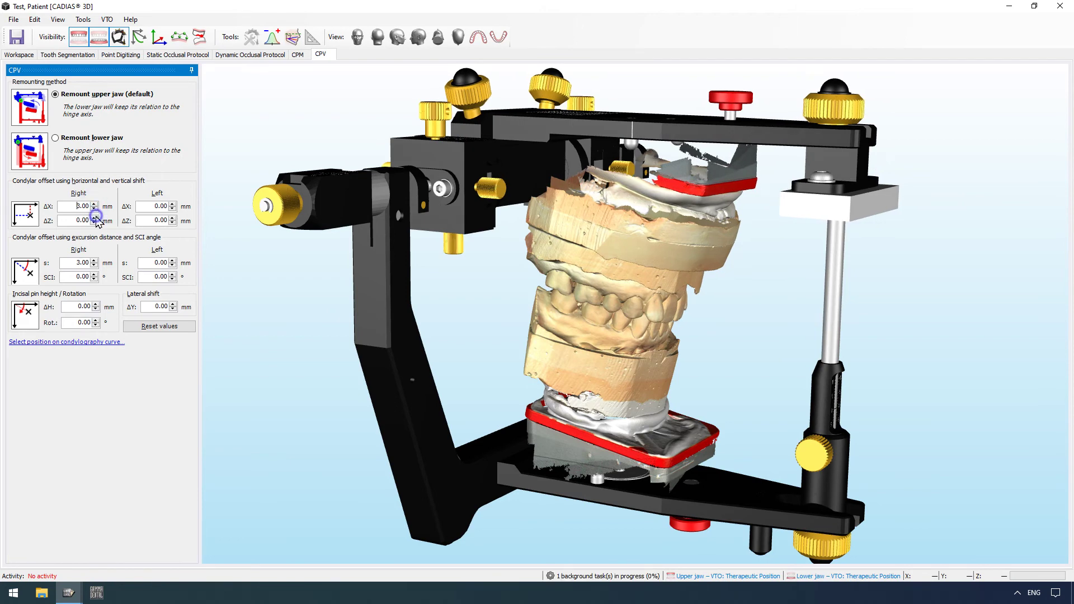
pyautogui.click(95, 218)
pyautogui.click(94, 218)
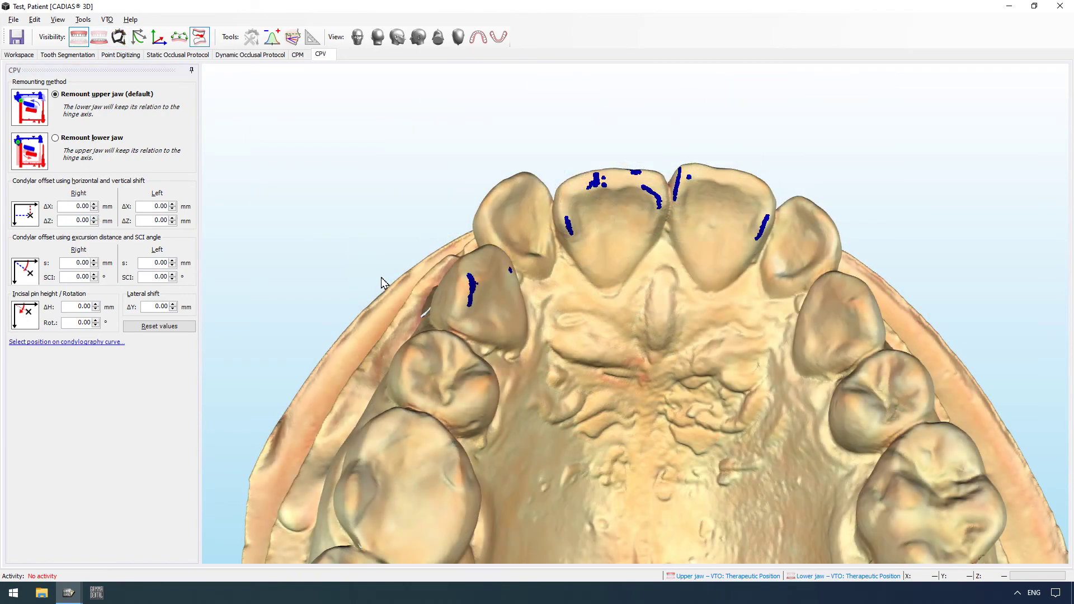
# - Raise the right condylar offset ΔZ in 1 mm increments while the contact marks are displayed on the upper jaw
pyautogui.click(94, 218)
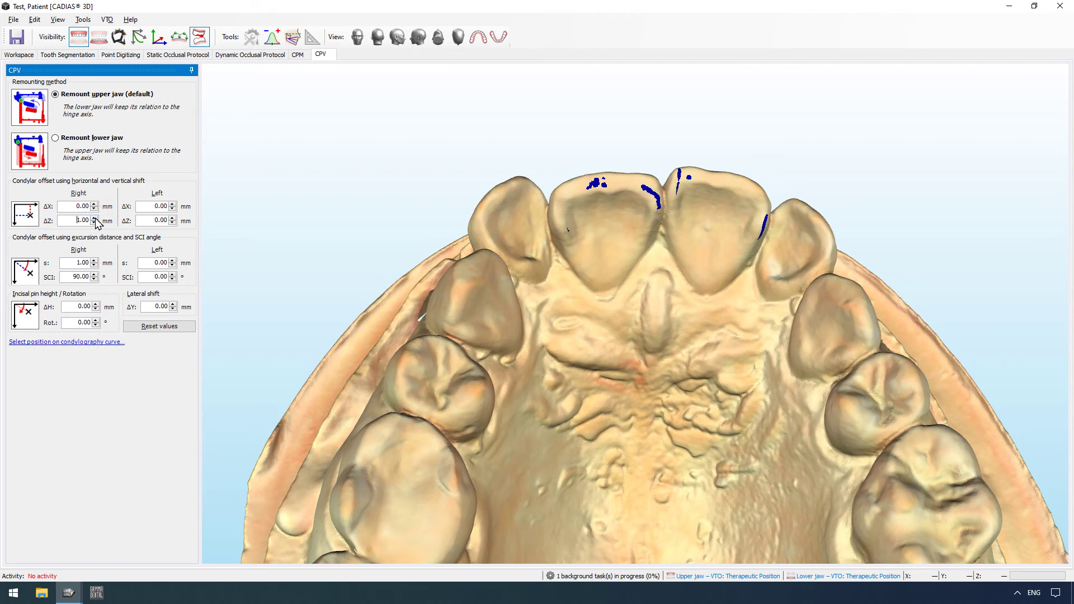
pyautogui.click(95, 217)
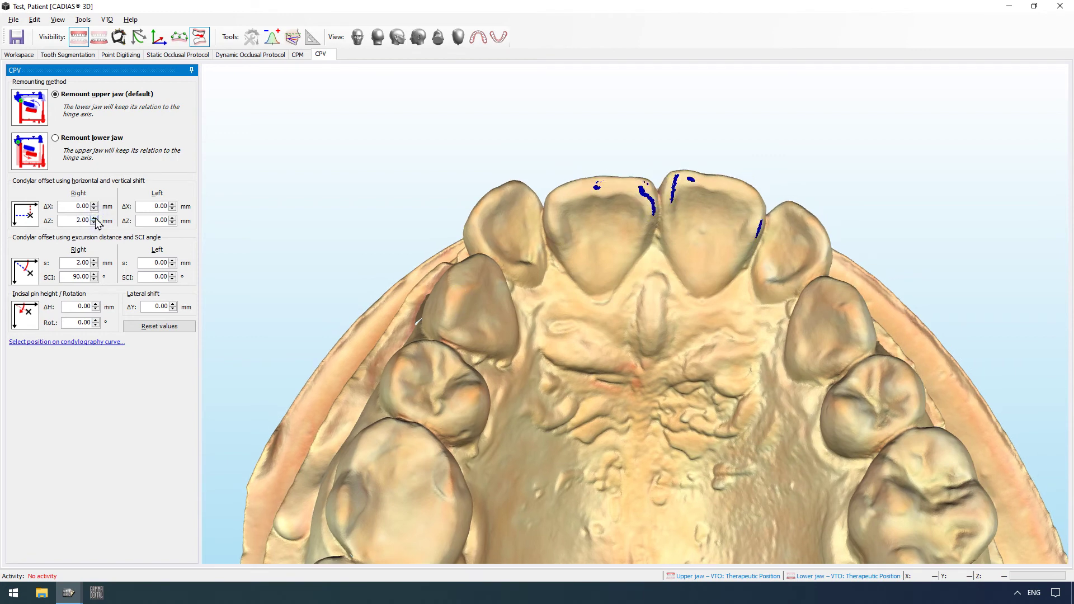
pyautogui.click(95, 217)
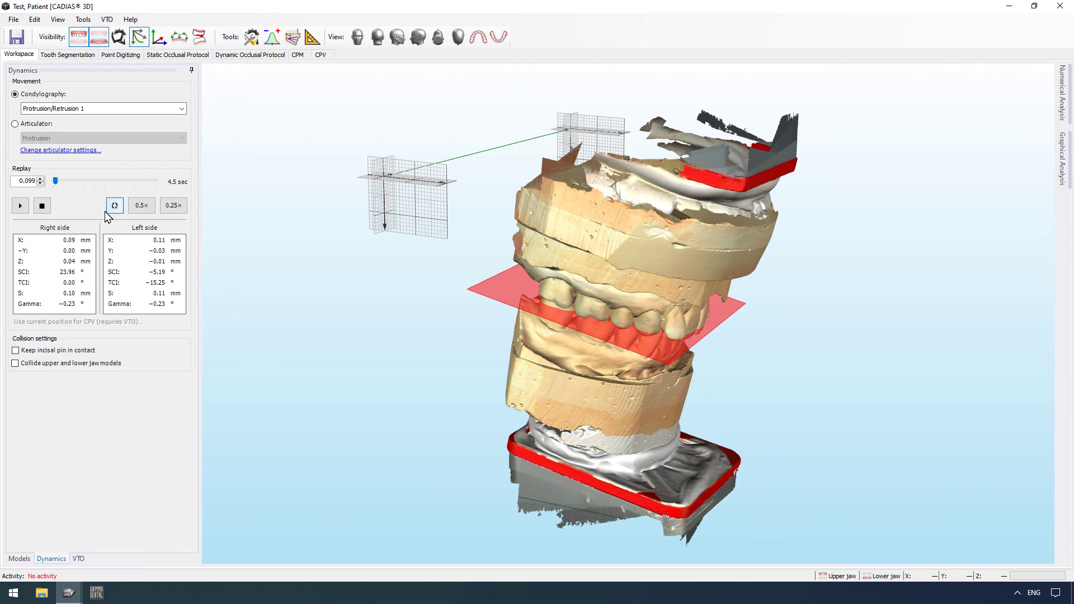
# - Advance the Protrusion/Retrusion 1 replay to 0.270 and export the upper jaw model as the STL file Upper jaw without a transformation
pyautogui.moveTo(55, 181)
pyautogui.mouseDown()
pyautogui.moveTo(82, 183)
pyautogui.moveTo(59, 183)
pyautogui.mouseUp()
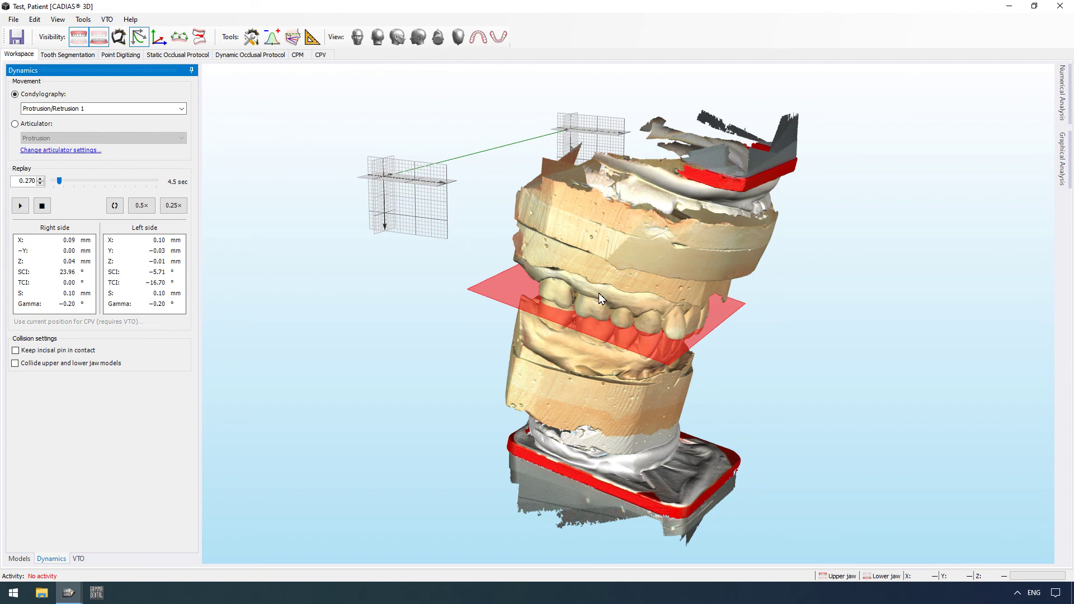
pyautogui.rightClick(660, 290)
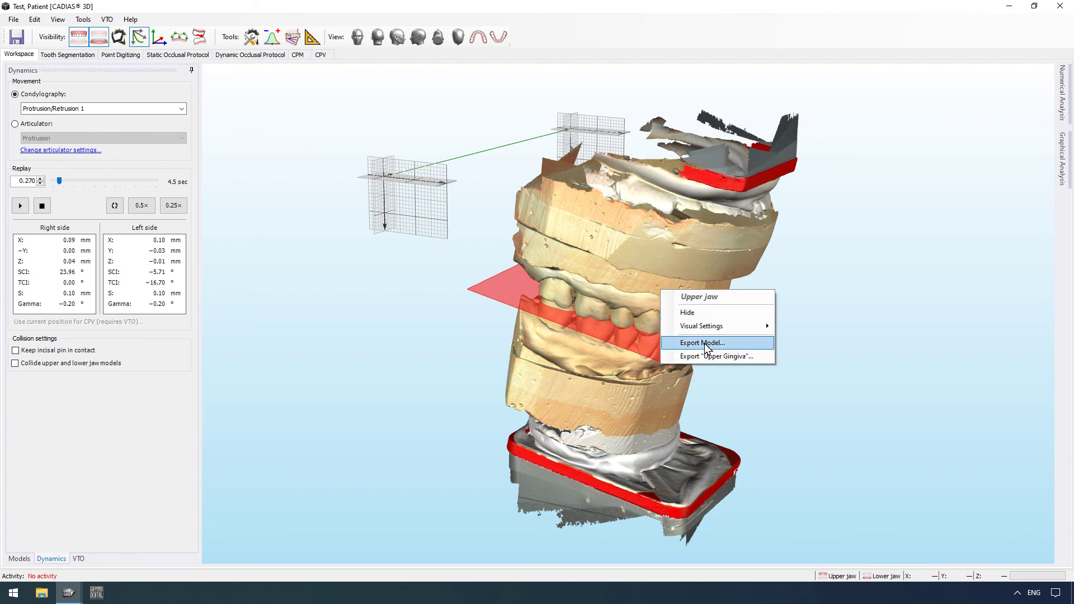
pyautogui.click(703, 343)
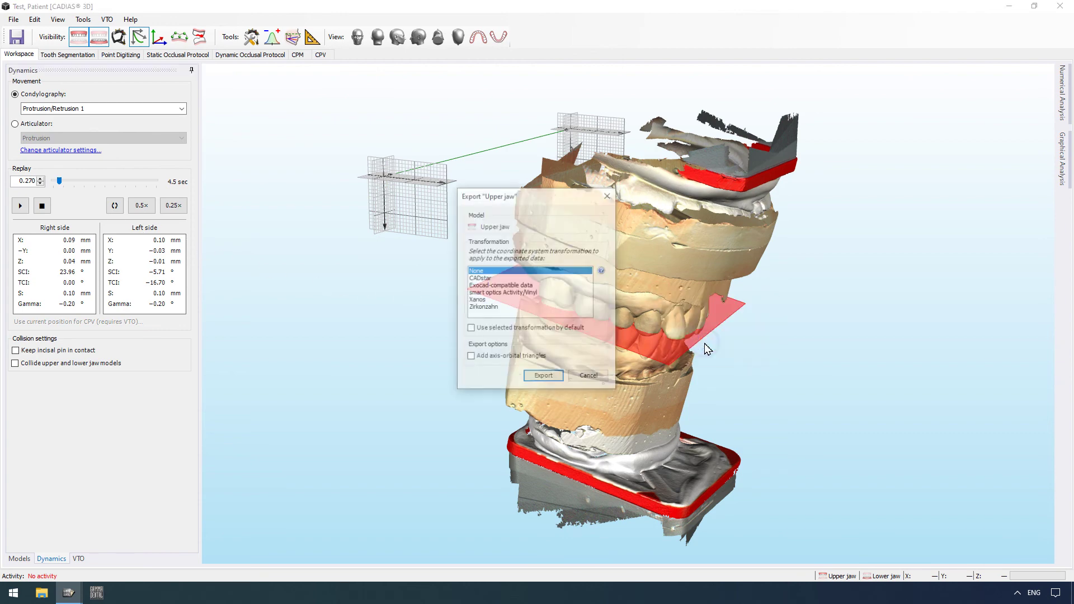
pyautogui.click(547, 378)
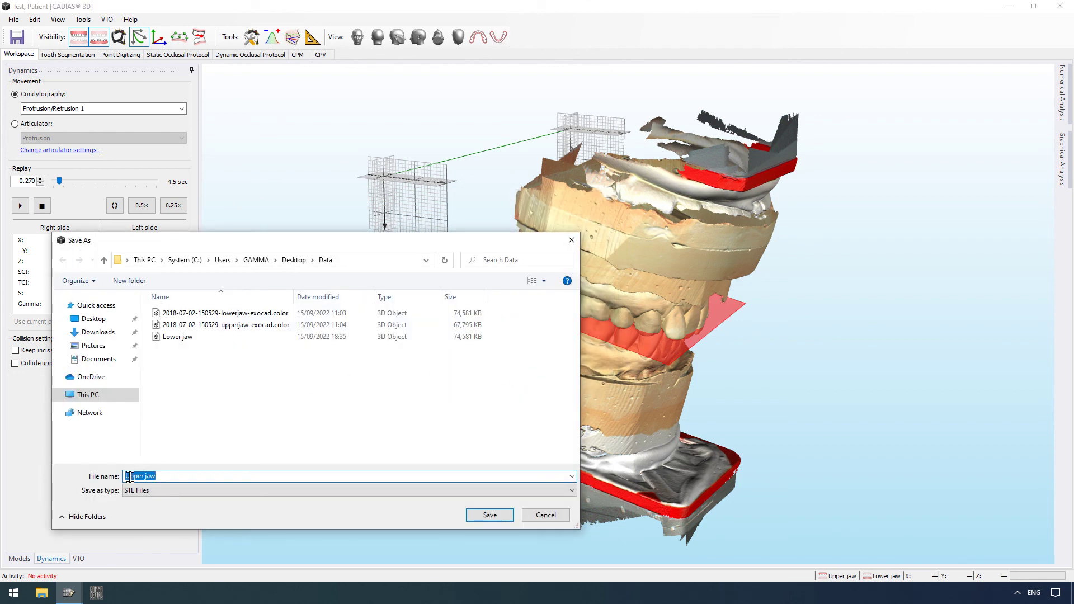
pyautogui.click(488, 514)
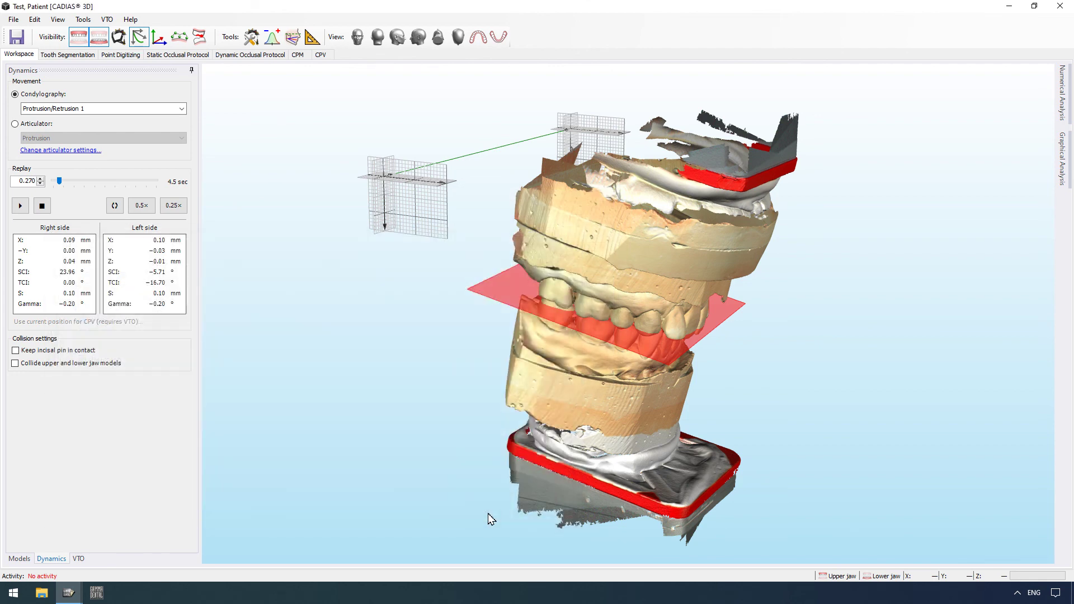
# - Copy the left-side condylar movement values to the clipboard
pyautogui.rightClick(178, 309)
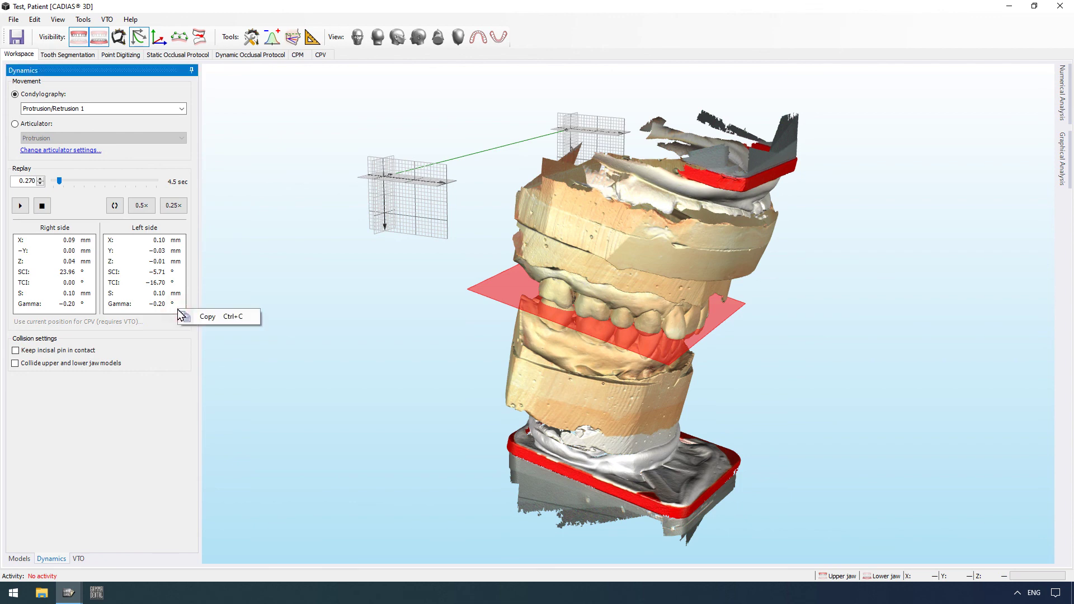
pyautogui.click(243, 321)
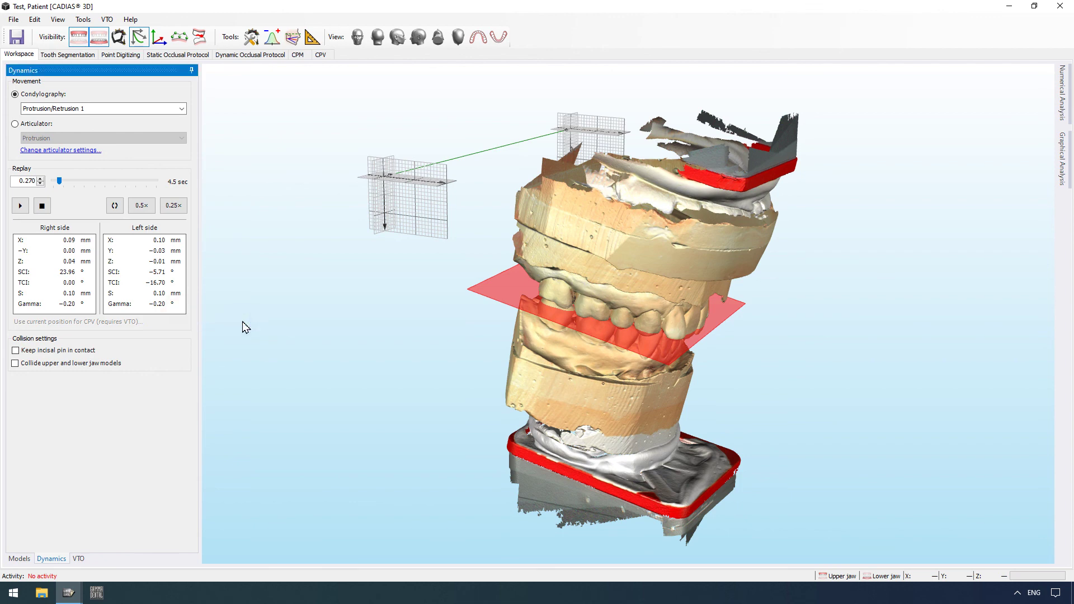